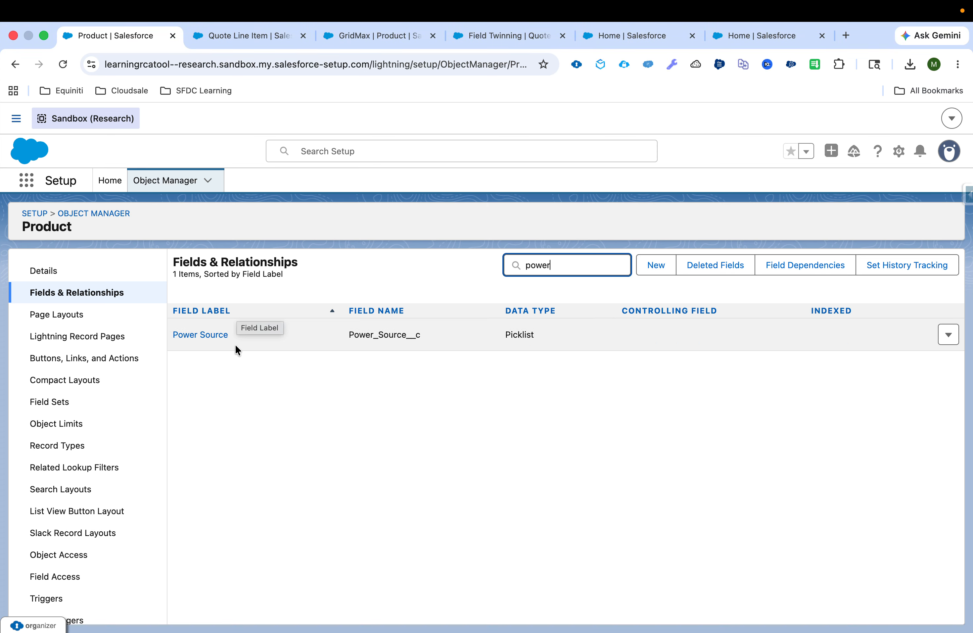
# - Compare the Power Source field definitions listed for the Product and Quote Line Item objects
pyautogui.click(60, 227)
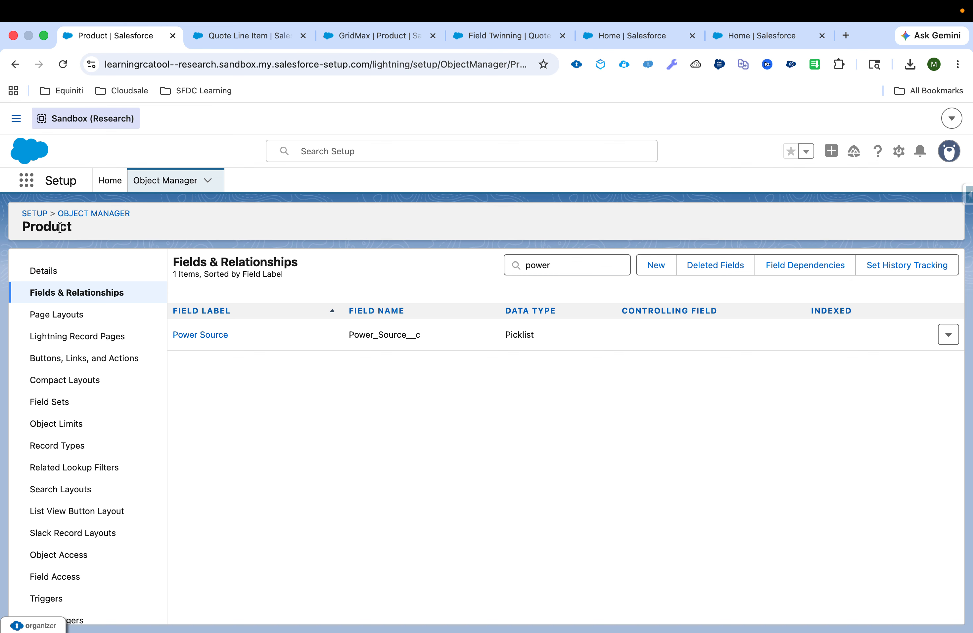
pyautogui.click(217, 45)
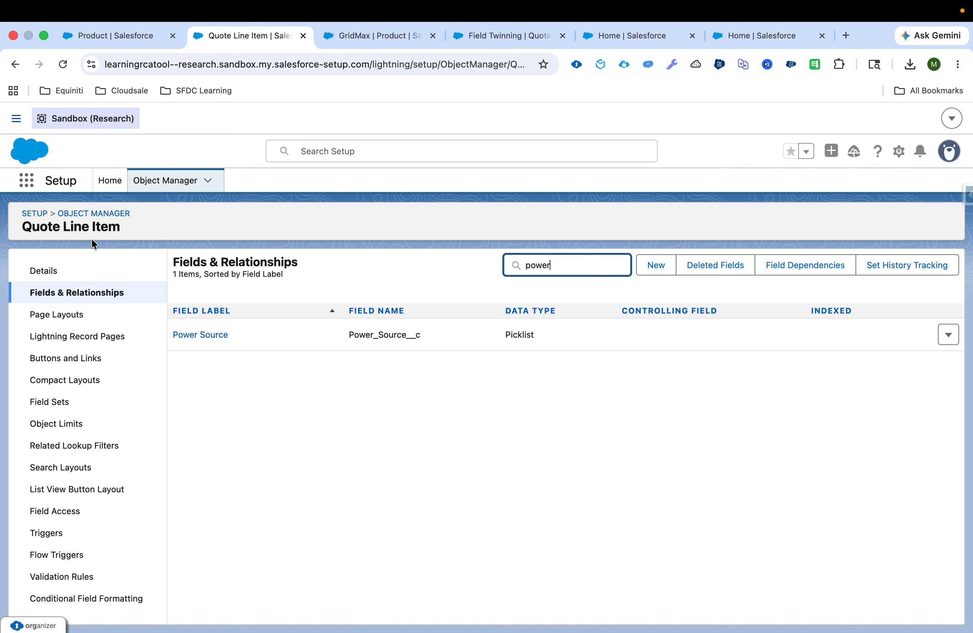
pyautogui.moveTo(29, 230); pyautogui.dragTo(119, 230)
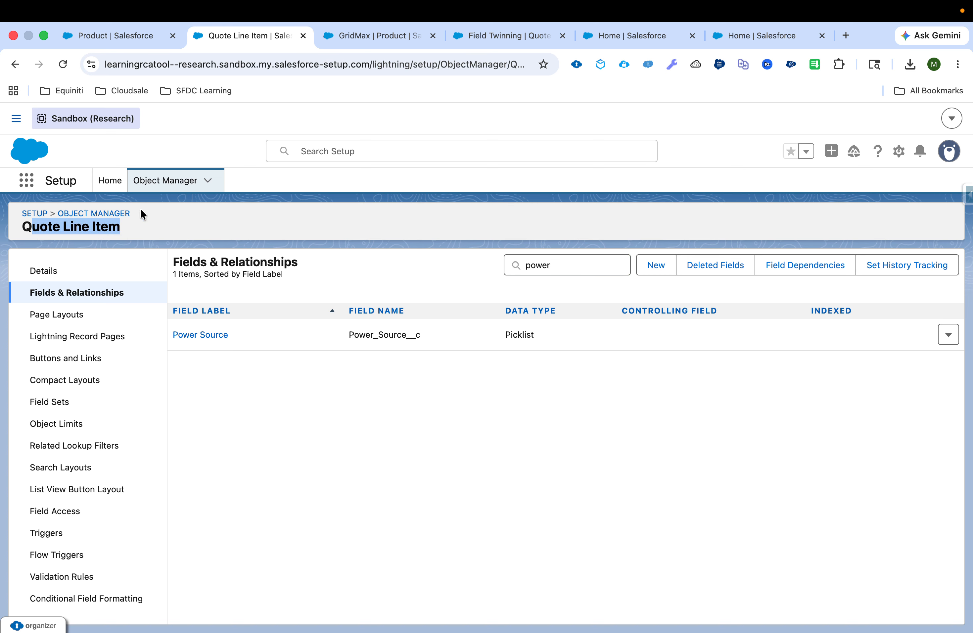
# - Examine the Power Source field and its value in the B2B Commerce Details of the GridMax product record
pyautogui.click(361, 39)
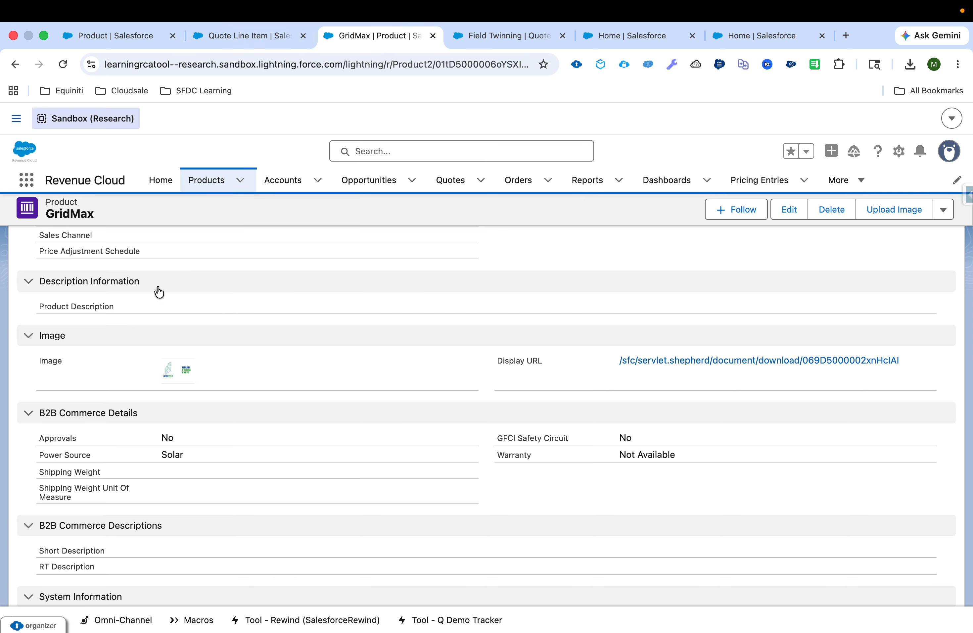
pyautogui.scroll(5, 157, 289)
pyautogui.scroll(-3, 156, 288)
pyautogui.scroll(-5, 157, 289)
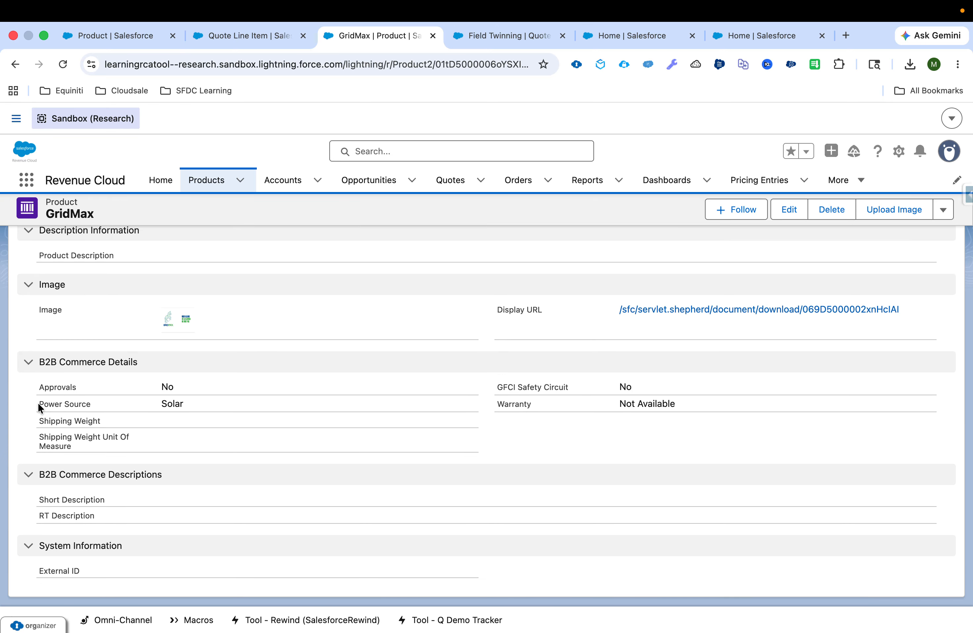
pyautogui.moveTo(93, 405); pyautogui.dragTo(45, 405)
pyautogui.click(116, 29)
pyautogui.click(370, 37)
pyautogui.moveTo(197, 405); pyautogui.dragTo(162, 403)
# - Review the picklist values defined for the Quote Line Item object's Power Source field, then return to its field list
pyautogui.click(233, 41)
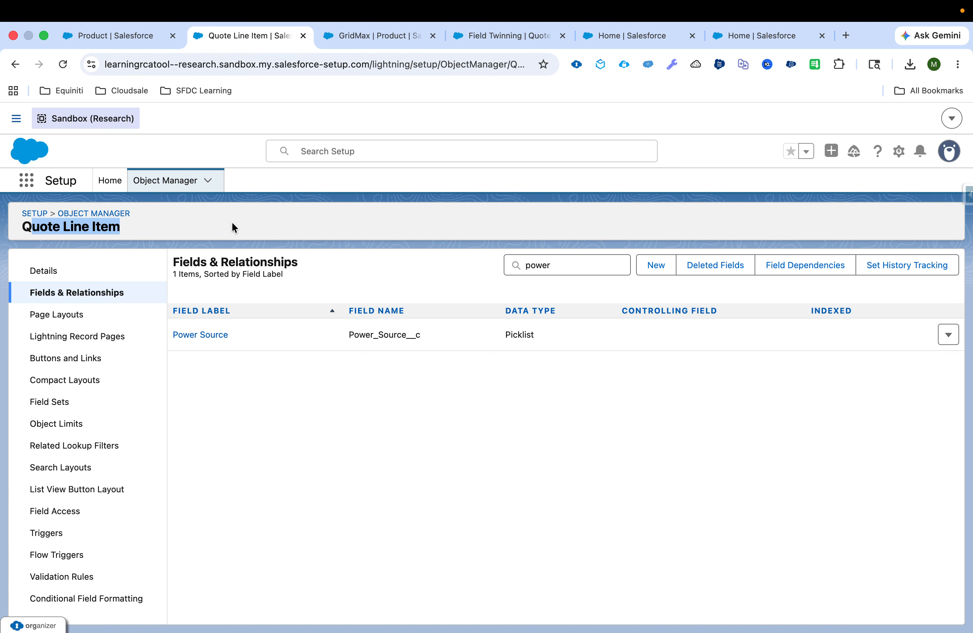
pyautogui.click(200, 336)
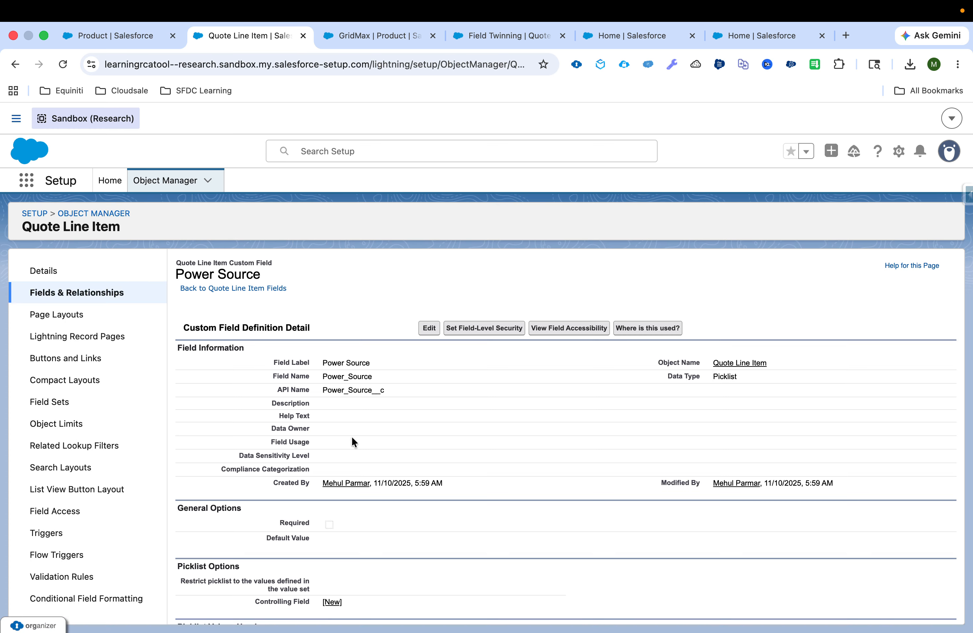
pyautogui.scroll(-10, 352, 438)
pyautogui.scroll(1, 359, 438)
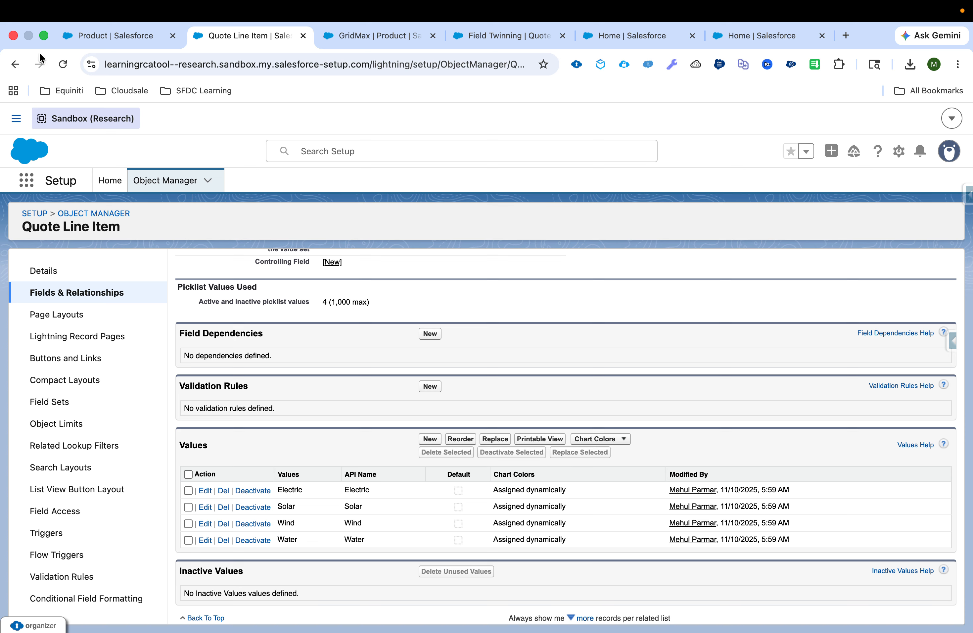
pyautogui.click(15, 63)
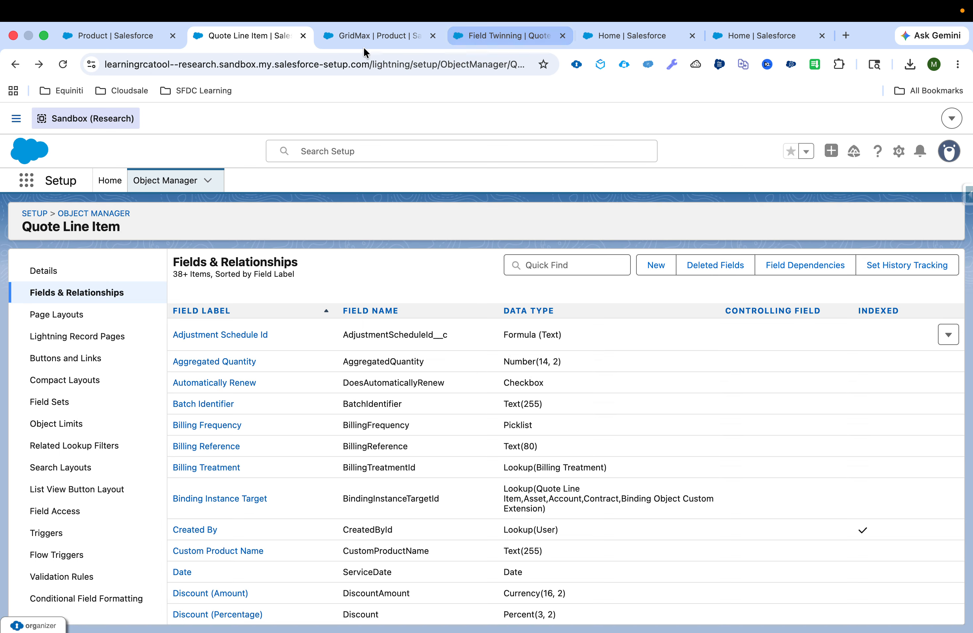
# - Add one GridMax from the Energy category to the Field Twinning quote and widen the line editor's Power Source column
pyautogui.click(362, 44)
pyautogui.click(490, 33)
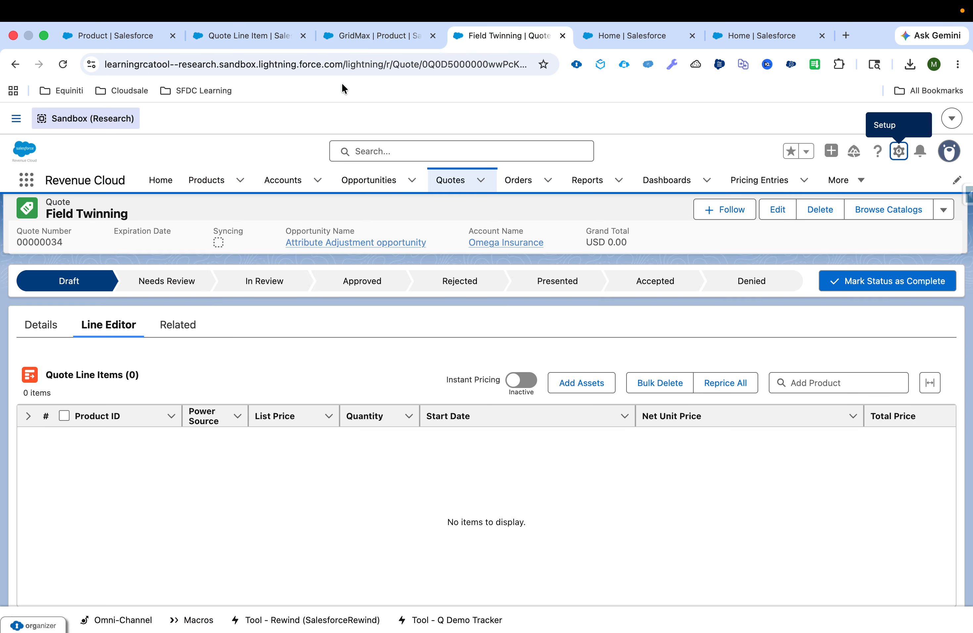
pyautogui.click(895, 220)
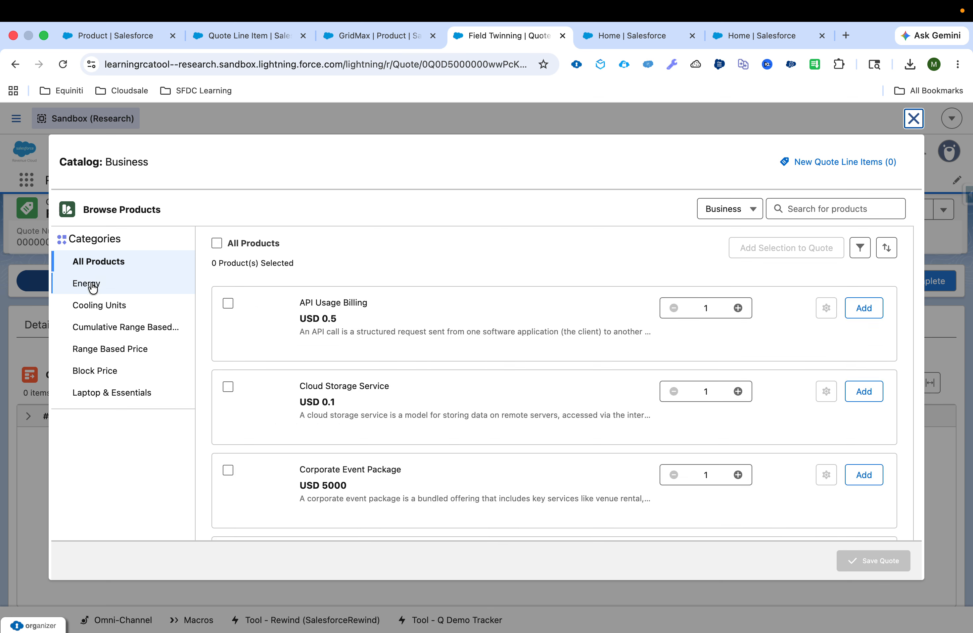
pyautogui.click(91, 284)
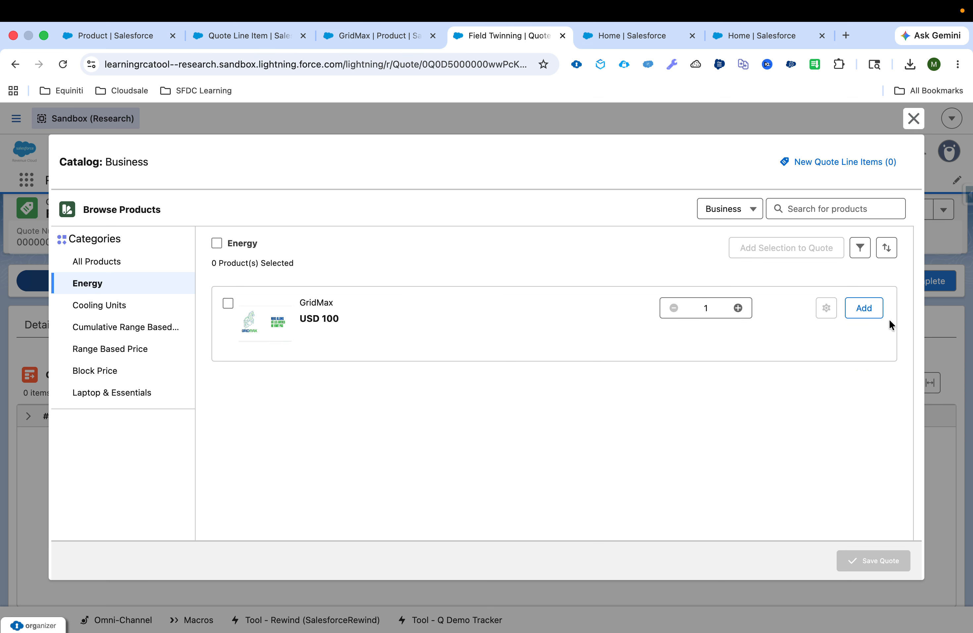
pyautogui.click(868, 315)
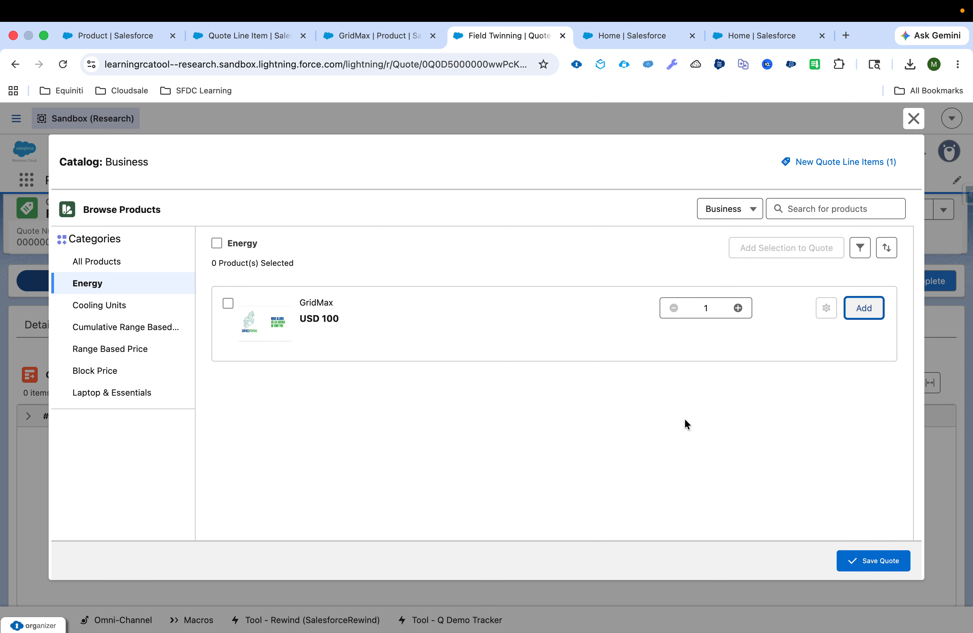
pyautogui.click(873, 560)
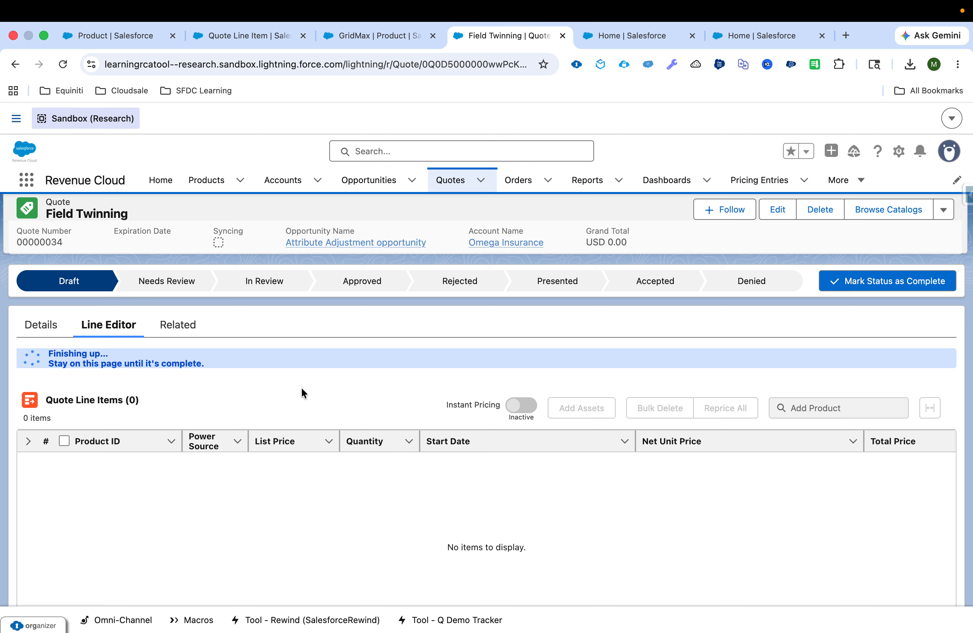
pyautogui.moveTo(248, 441); pyautogui.dragTo(313, 441)
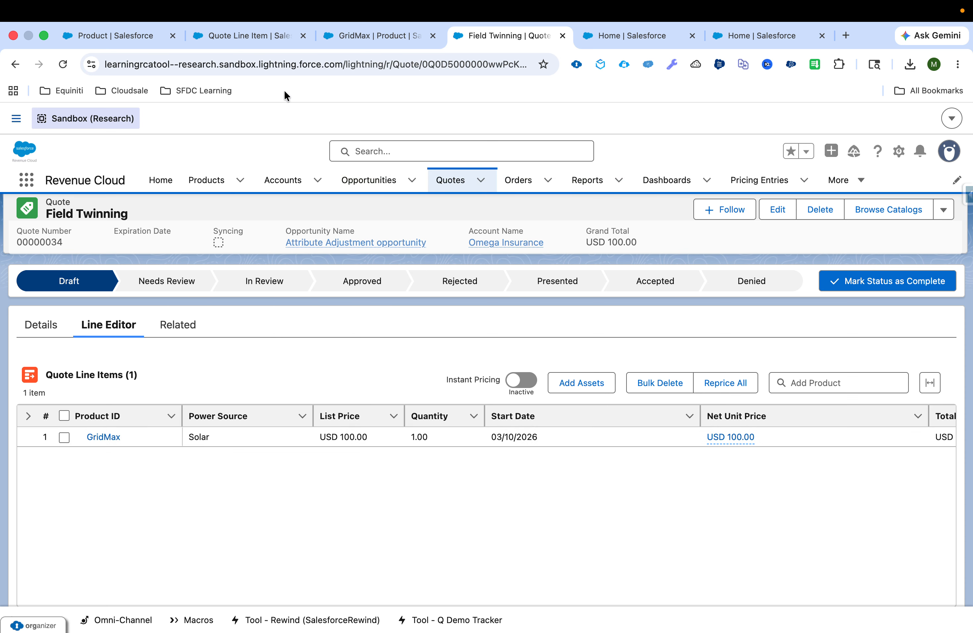
# - Set the GridMax product's Power Source to Wind and save the record
pyautogui.click(361, 40)
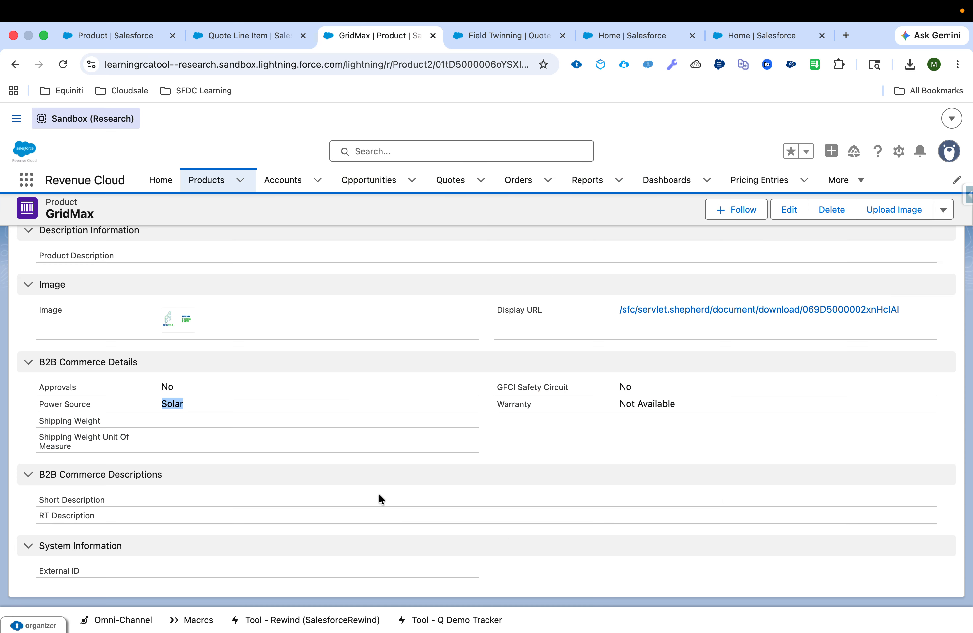
pyautogui.click(788, 210)
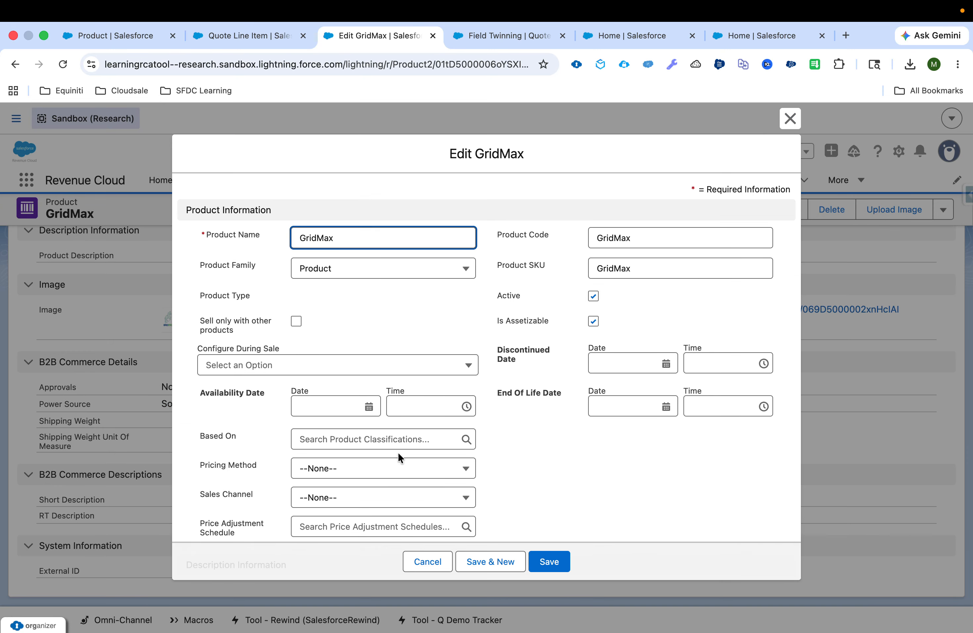
pyautogui.scroll(-5, 398, 452)
pyautogui.click(354, 471)
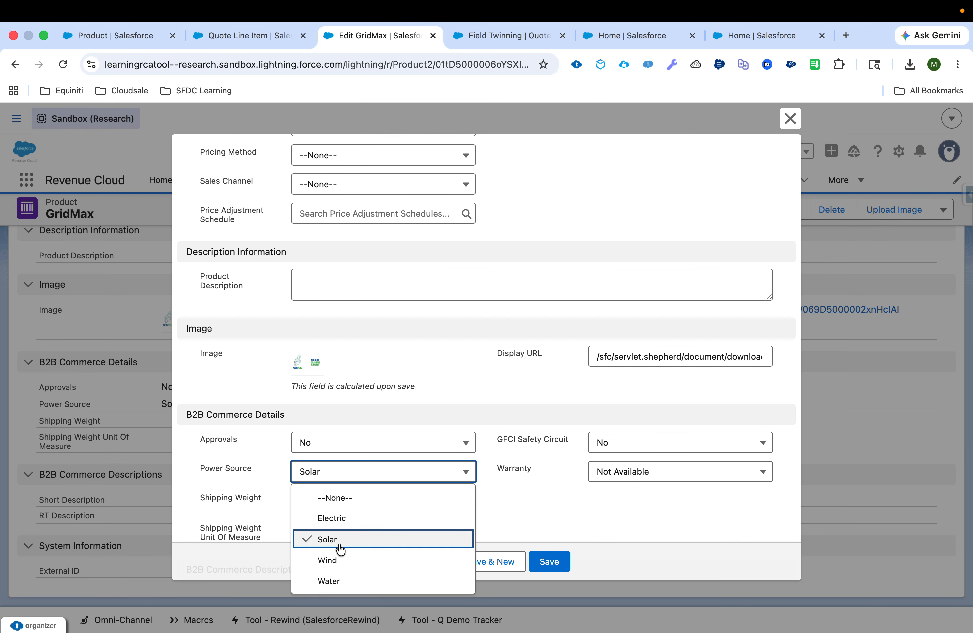
pyautogui.click(337, 561)
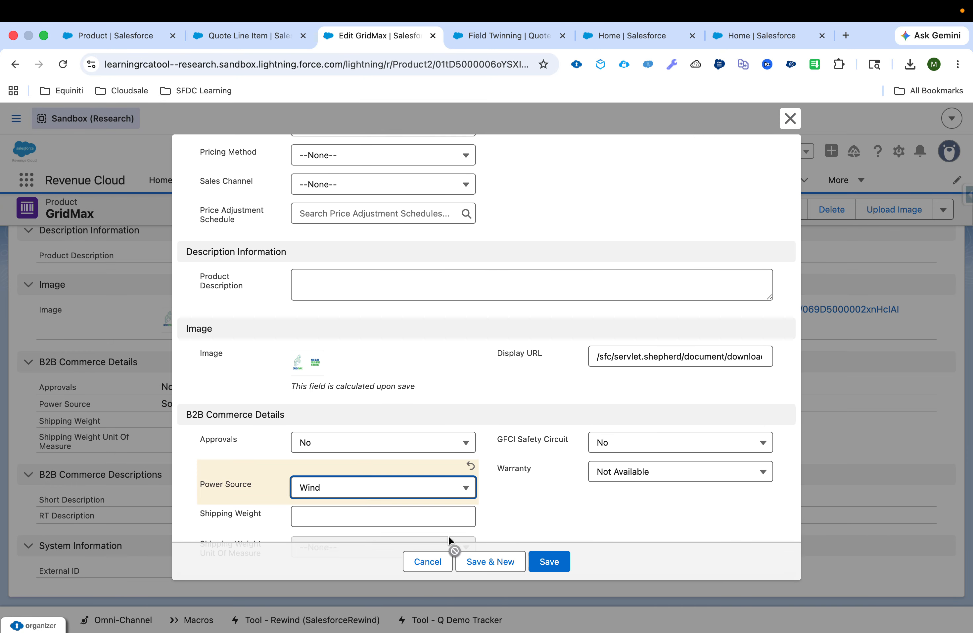
pyautogui.click(558, 561)
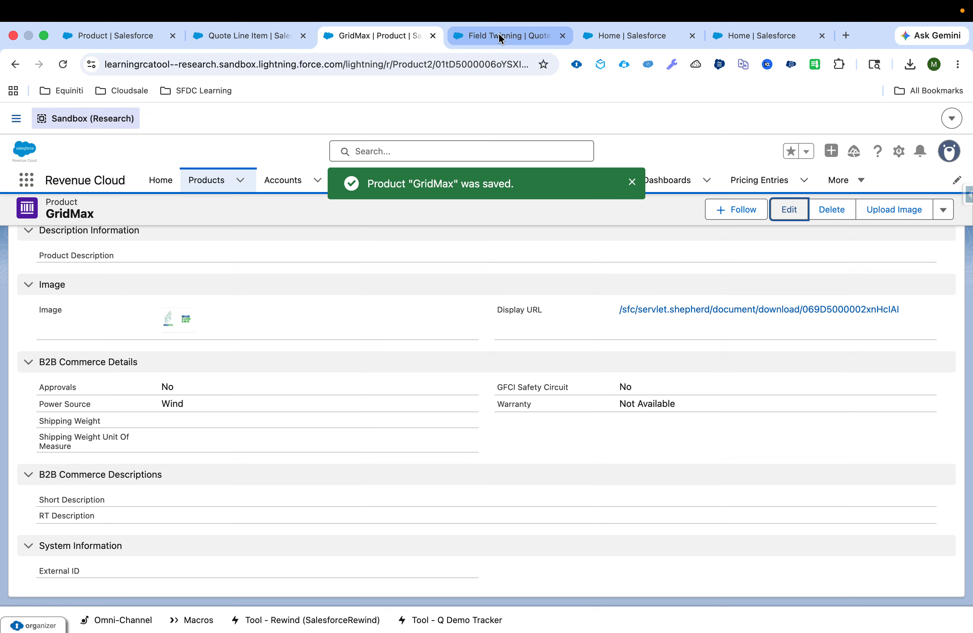
# - Add a second GridMax line from the Energy category to the Field Twinning quote and save the quote
pyautogui.click(479, 36)
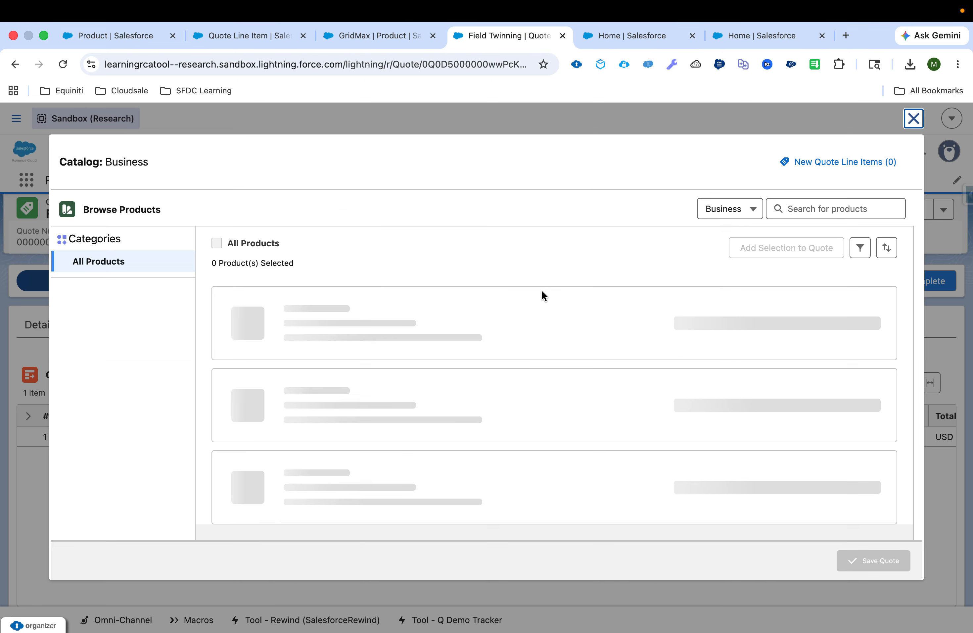
pyautogui.click(130, 284)
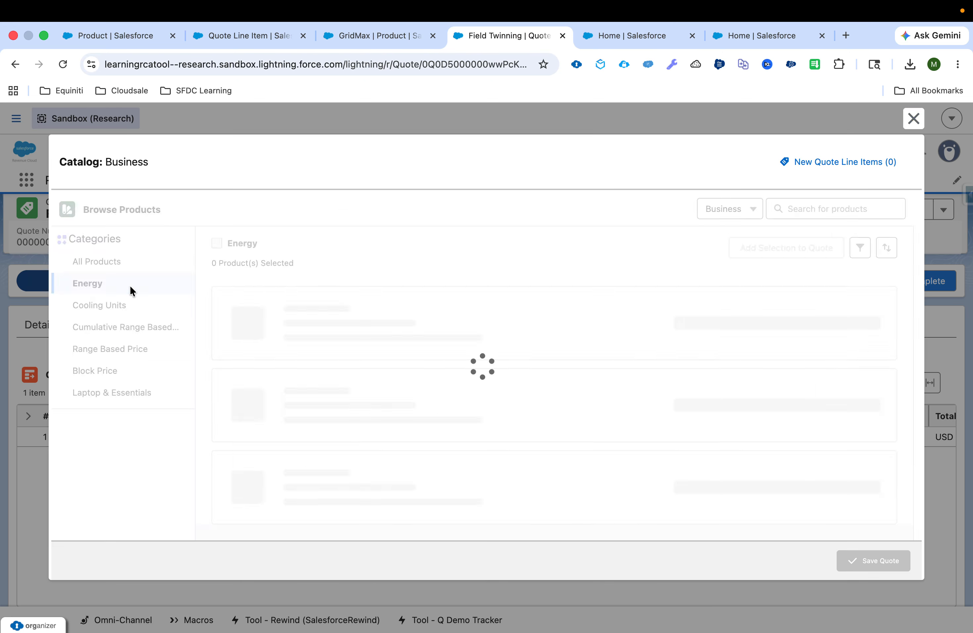
pyautogui.click(863, 309)
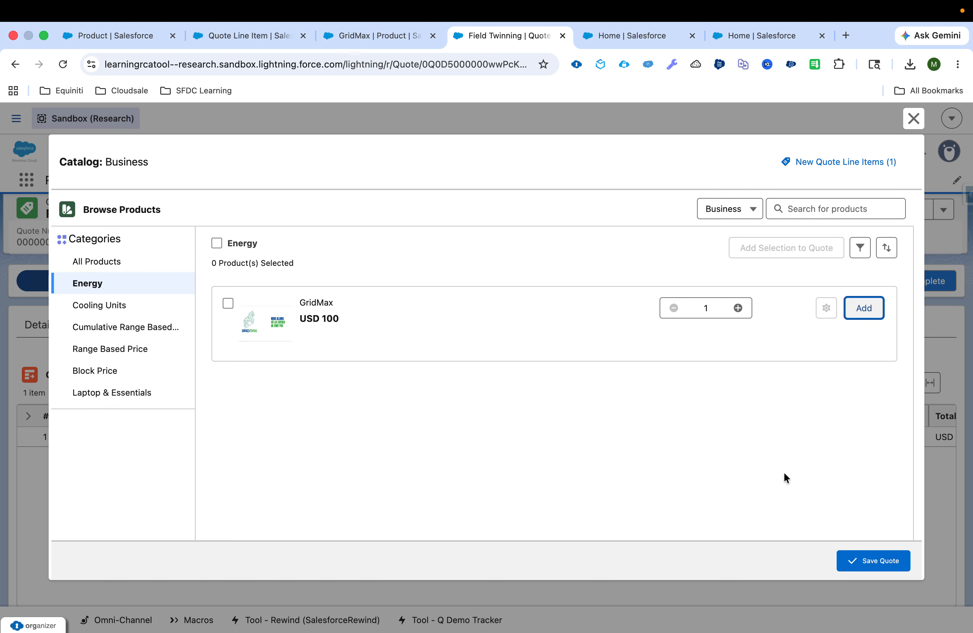
pyautogui.click(855, 561)
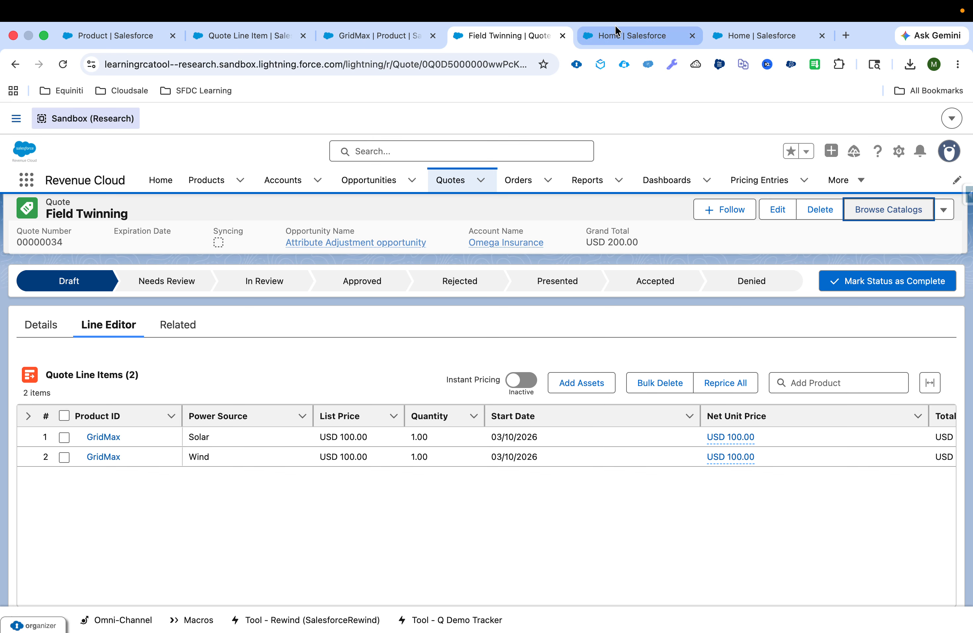
# - Open the custom context definition FBCDProductDiscoveryContext and check which standard definition it is inherited from
pyautogui.click(616, 36)
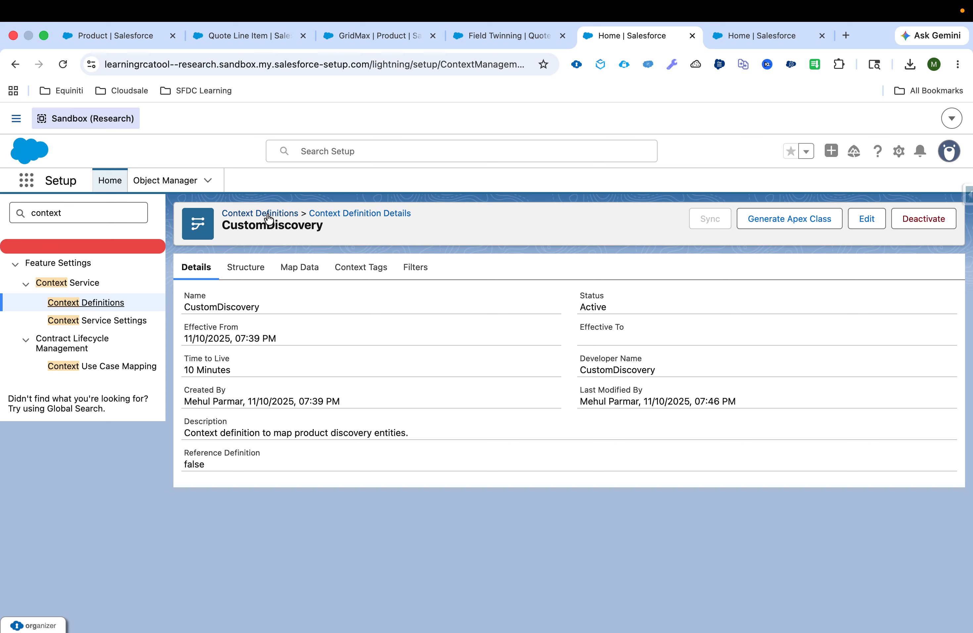
pyautogui.moveTo(224, 226); pyautogui.dragTo(333, 226)
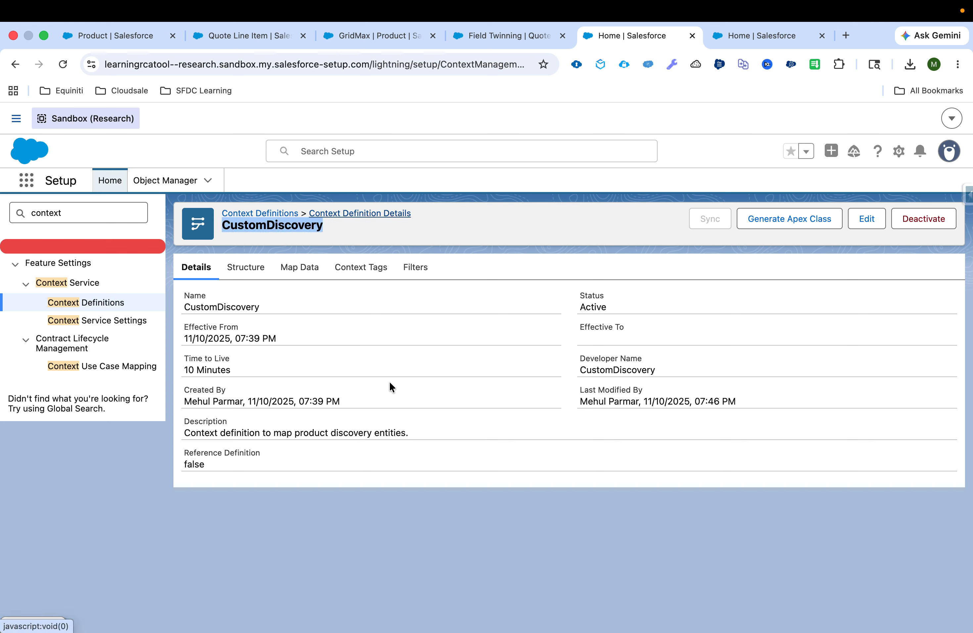
pyautogui.click(274, 216)
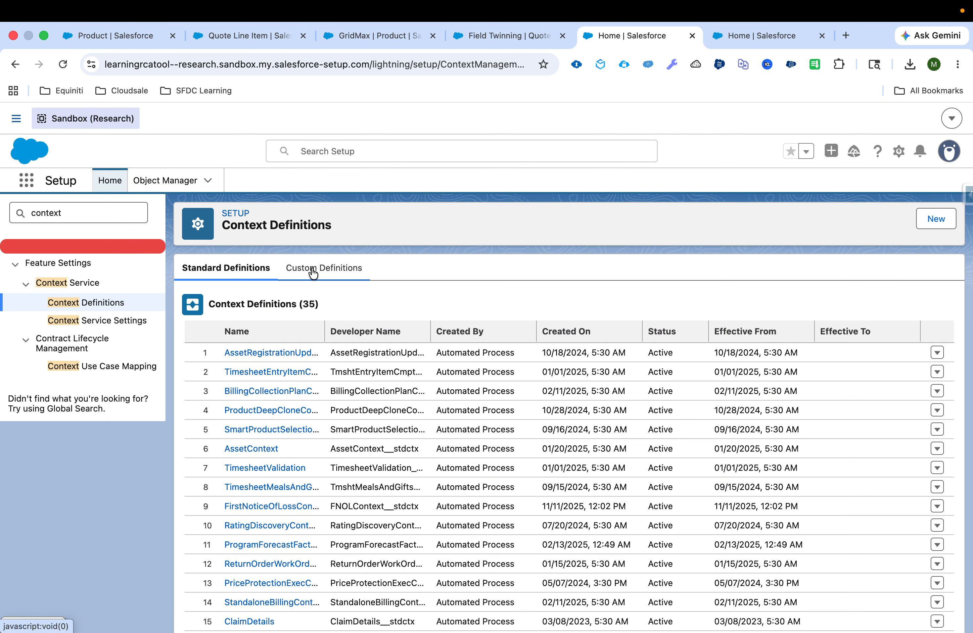
pyautogui.click(310, 279)
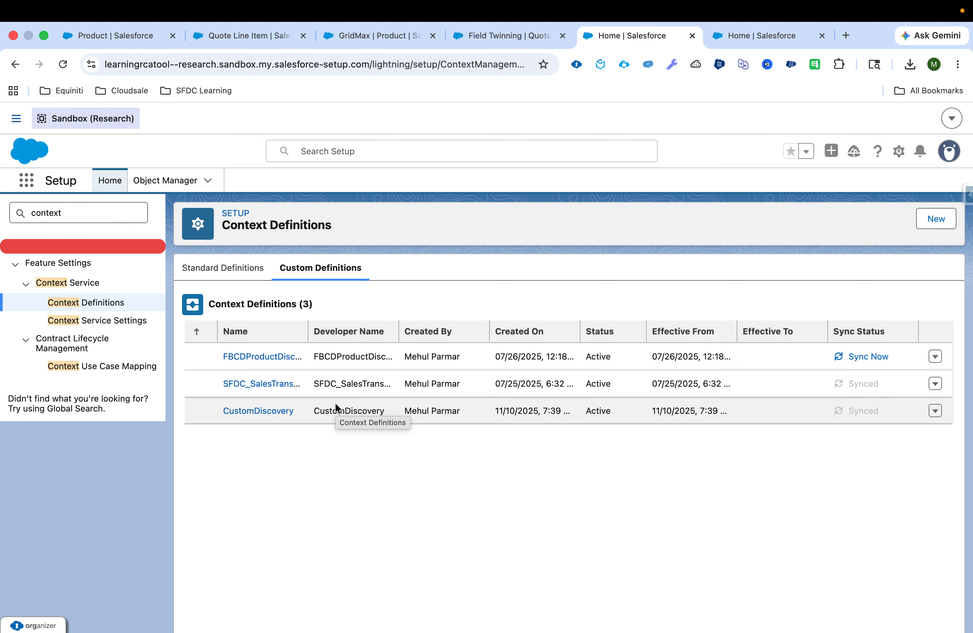
pyautogui.click(258, 358)
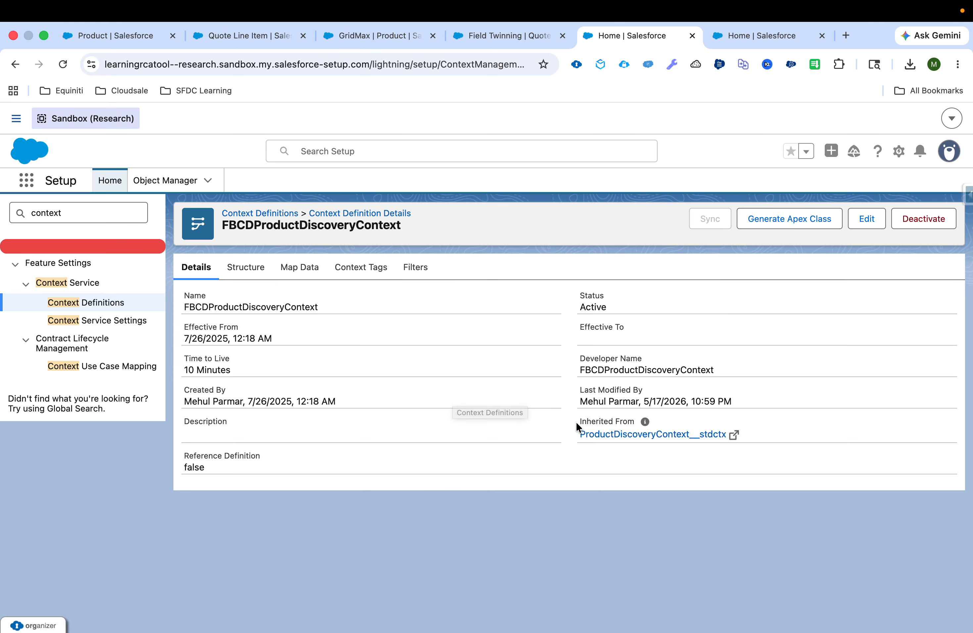
pyautogui.moveTo(578, 422); pyautogui.dragTo(635, 423)
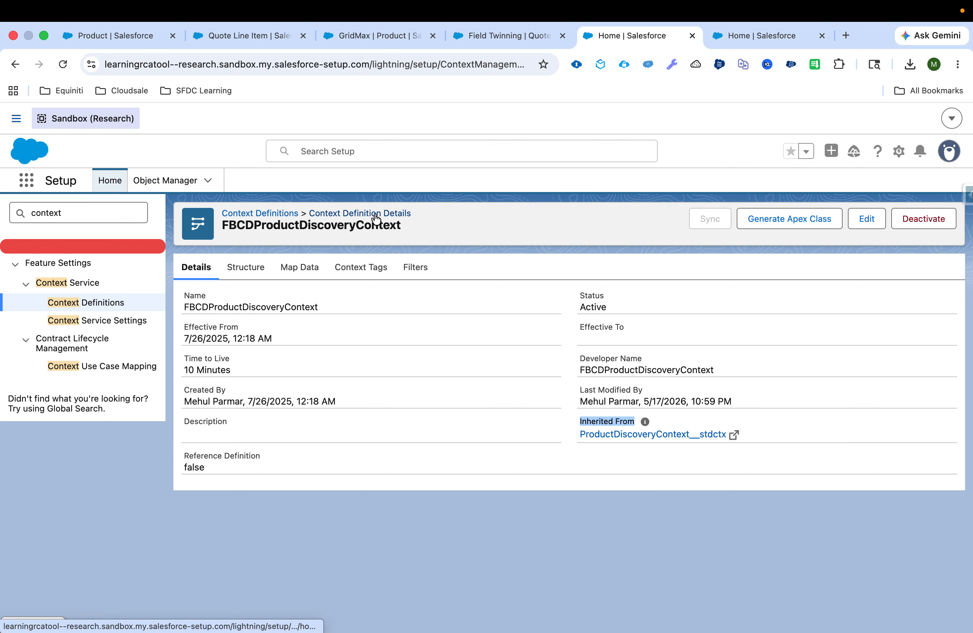
# - Examine the attribute tags of the CategoryProduct node in the CustomDiscovery context definition
pyautogui.click(250, 215)
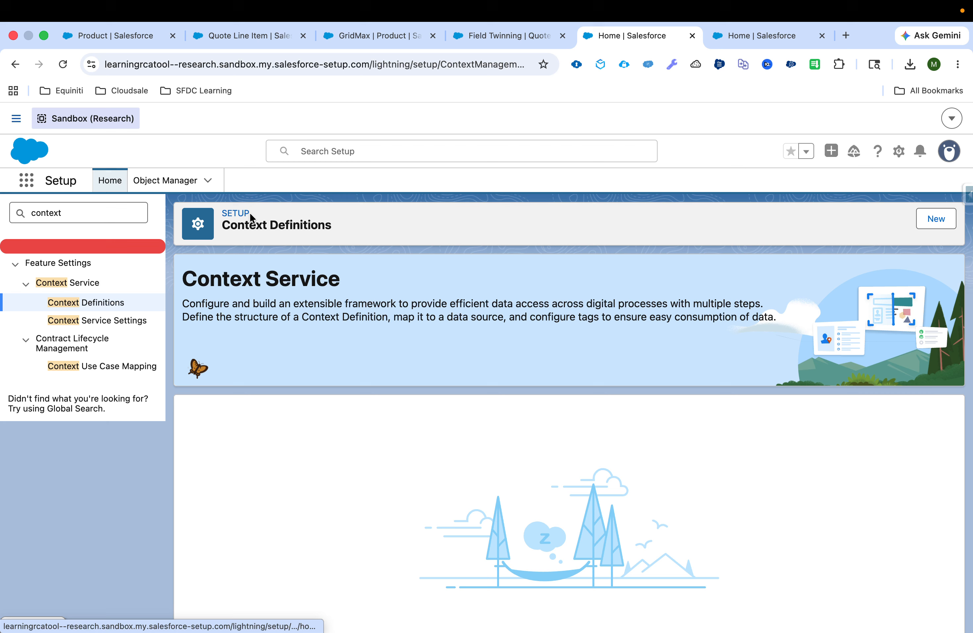
pyautogui.click(320, 271)
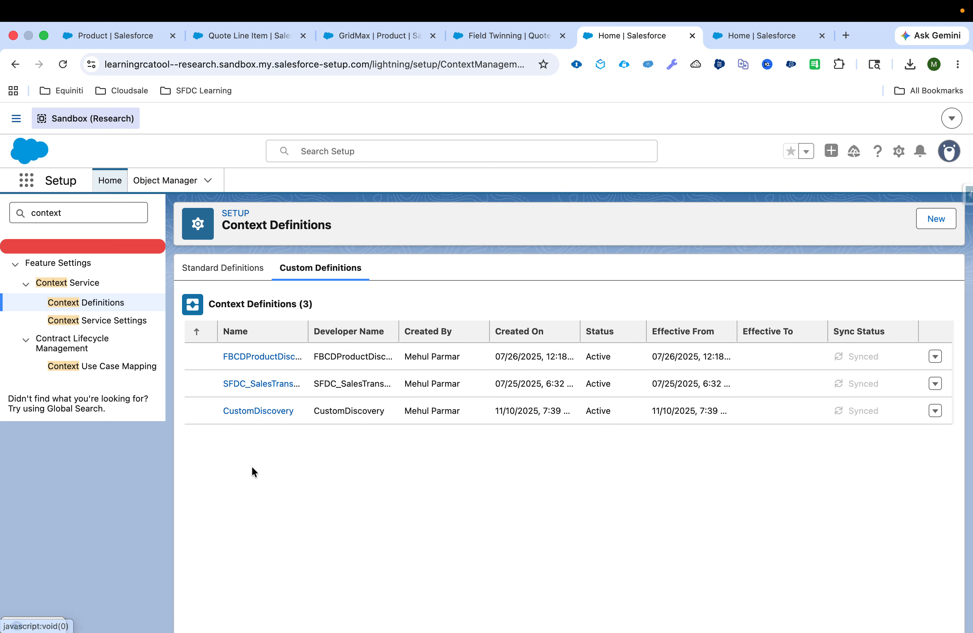
pyautogui.click(271, 416)
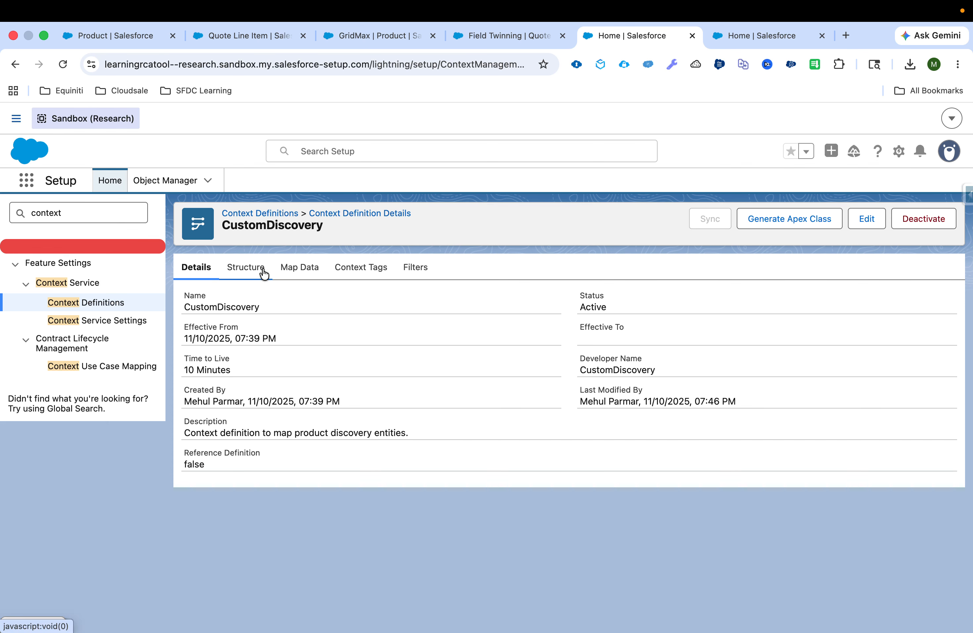
pyautogui.click(379, 276)
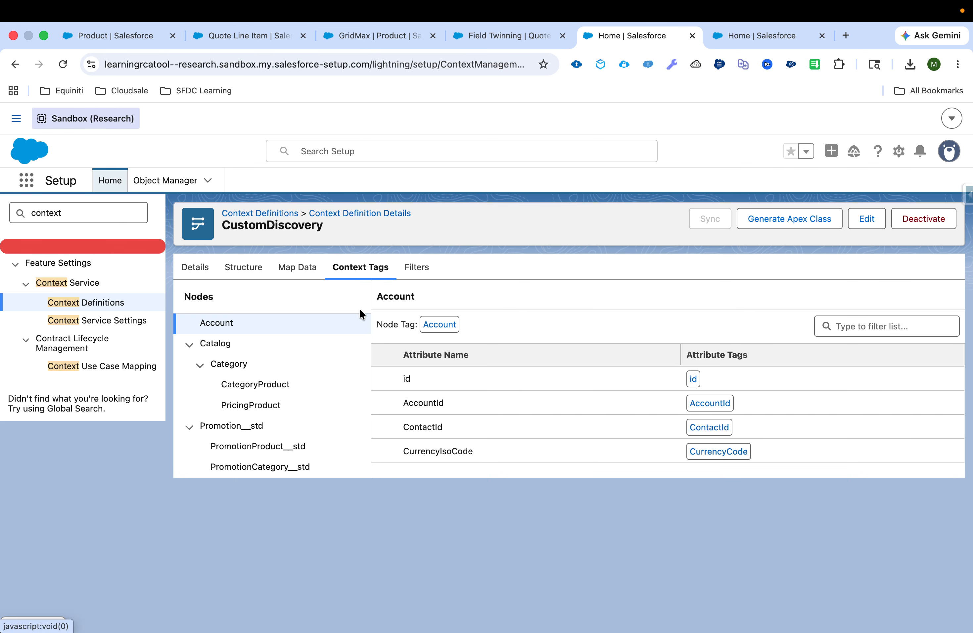
pyautogui.click(289, 392)
pyautogui.scroll(-5, 480, 451)
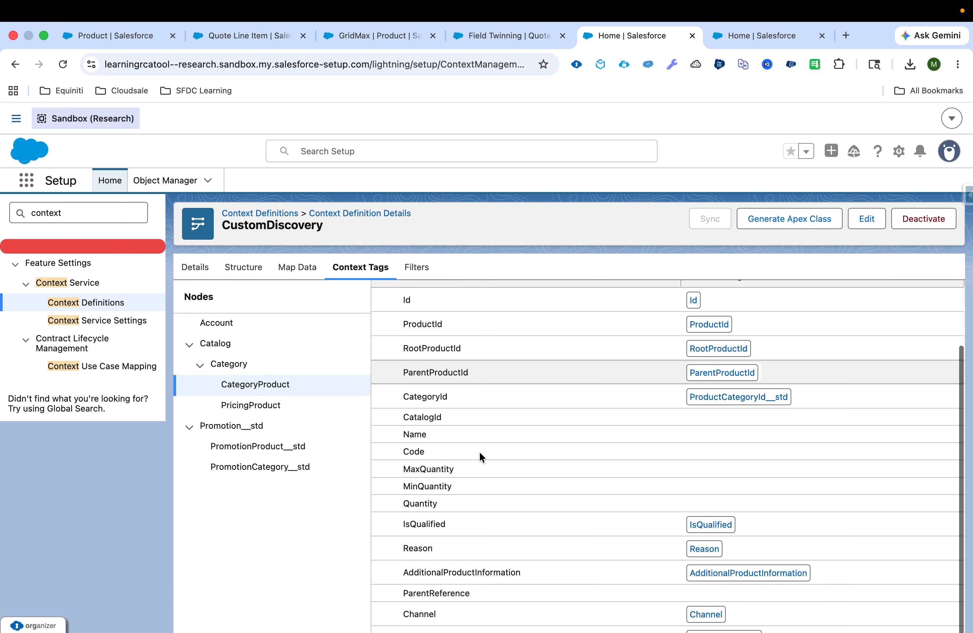
# - Check the attribute tag assigned to Power_Source__c in the CategoryProduct node
pyautogui.moveTo(479, 621); pyautogui.dragTo(396, 623)
pyautogui.scroll(1, 528, 472)
pyautogui.scroll(-2, 528, 471)
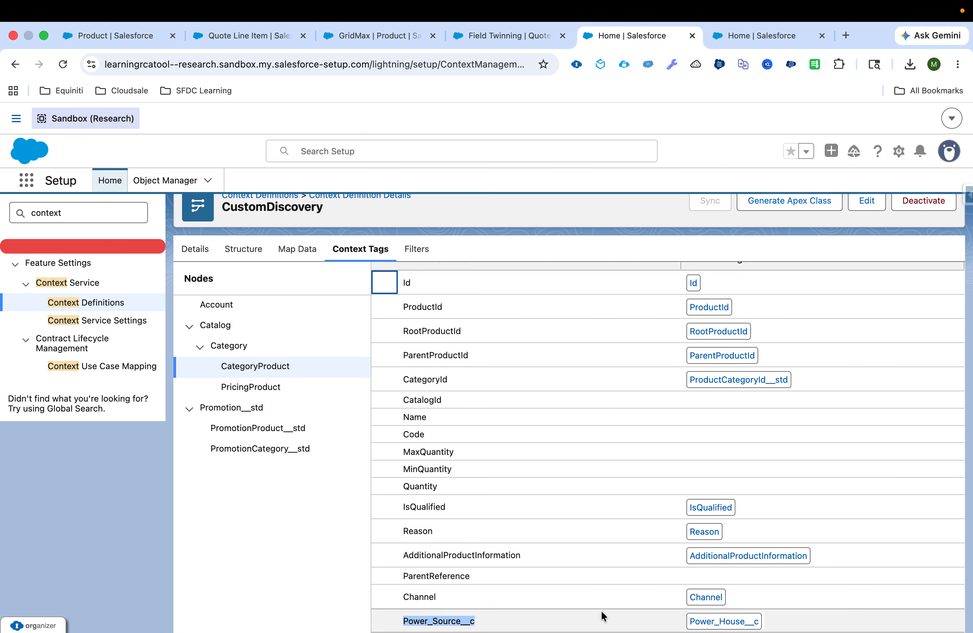
pyautogui.scroll(1, 597, 609)
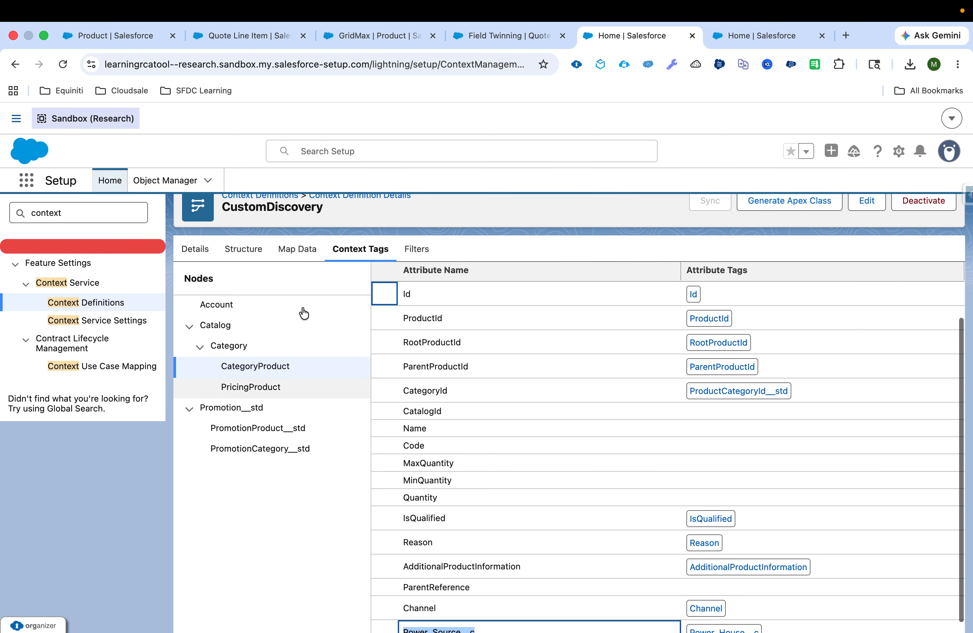
# - Open the SObject mapping of the default ProductDiscoveryMapping in the CustomDiscovery context definition
pyautogui.click(283, 257)
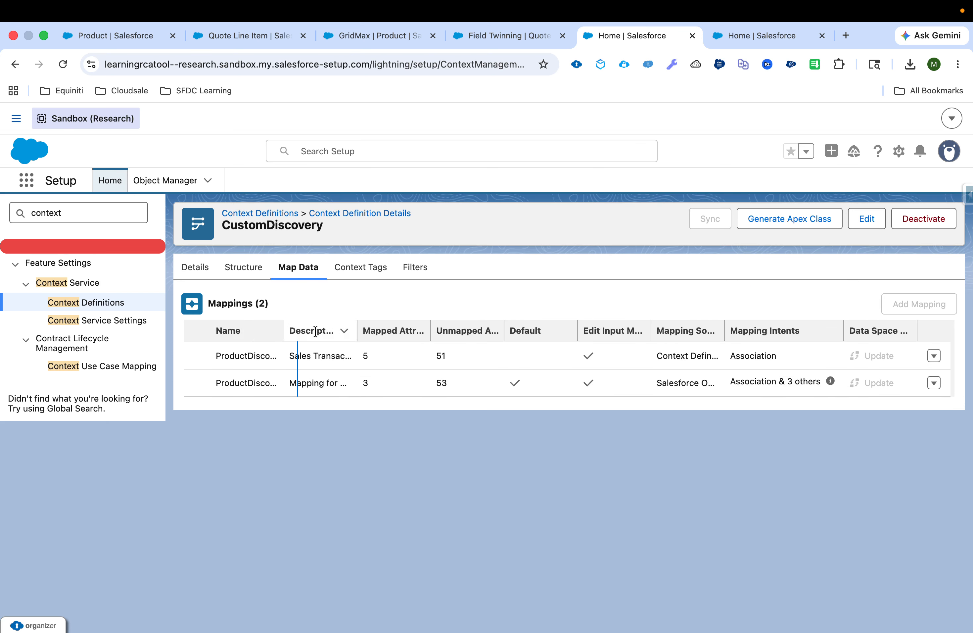
pyautogui.moveTo(315, 332); pyautogui.dragTo(416, 332)
pyautogui.hscroll(3, 906, 389)
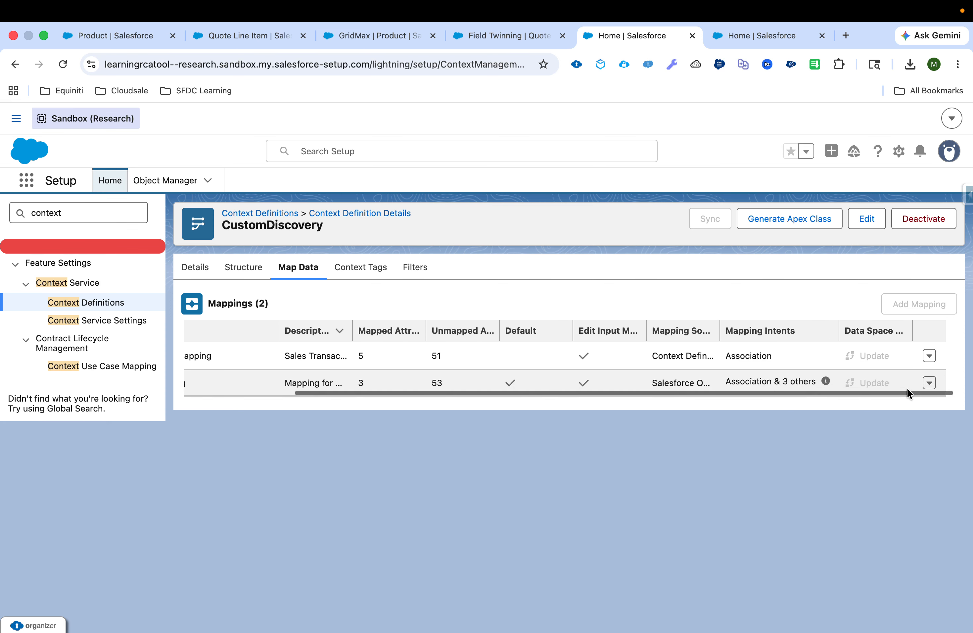
pyautogui.click(937, 383)
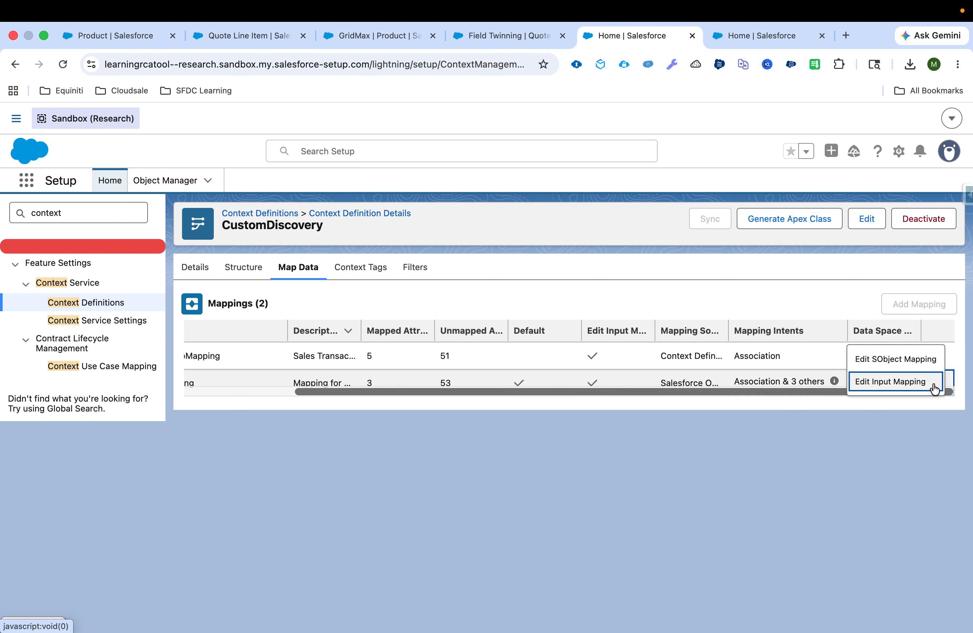
pyautogui.click(900, 368)
pyautogui.click(731, 497)
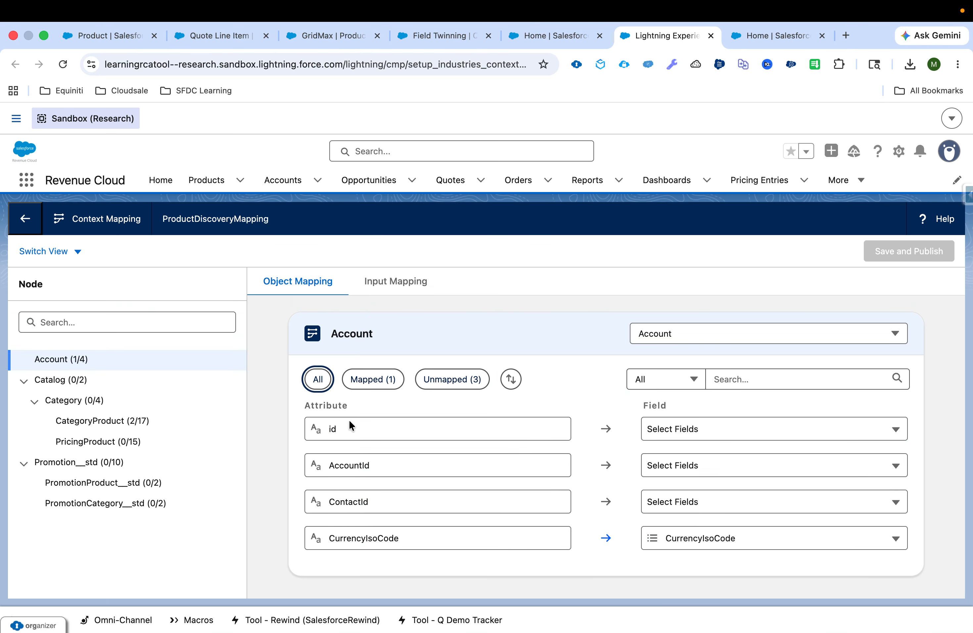
# - Review the CategoryProduct node's mapped attributes and the object and fields they are mapped to
pyautogui.click(111, 421)
pyautogui.scroll(-5, 463, 385)
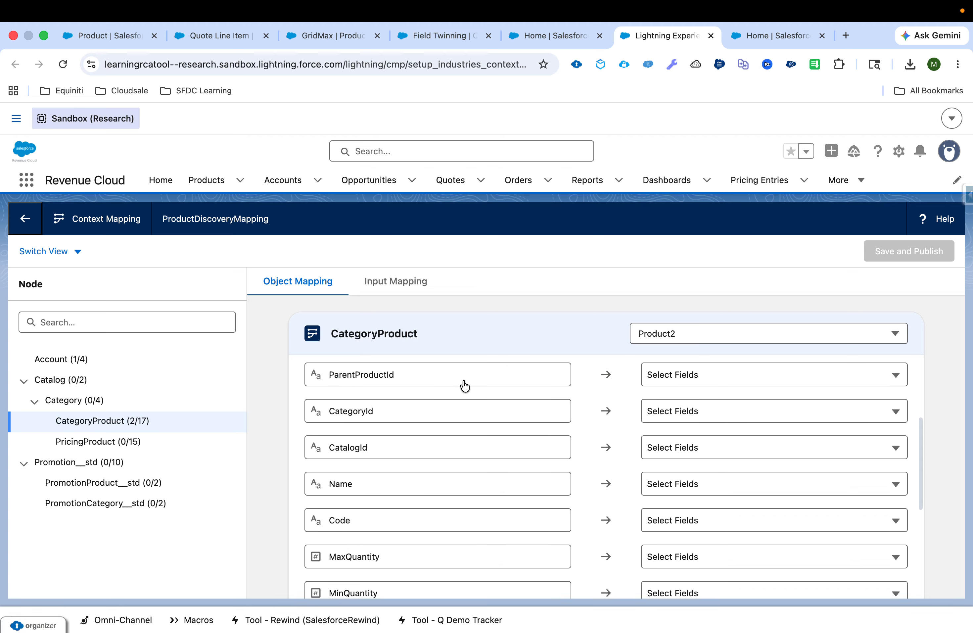
pyautogui.scroll(-5, 463, 385)
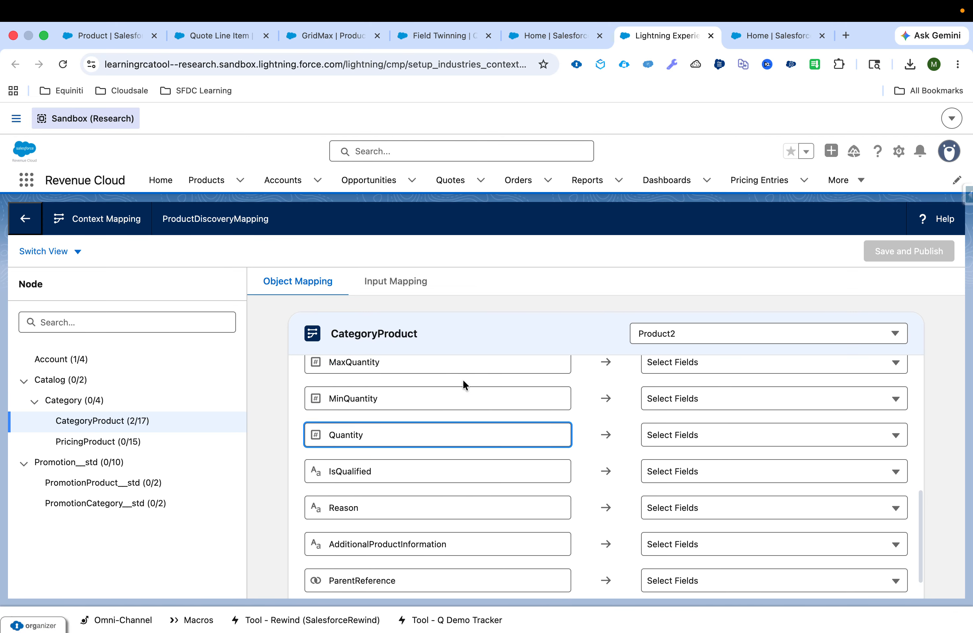
pyautogui.scroll(10, 456, 383)
pyautogui.click(375, 379)
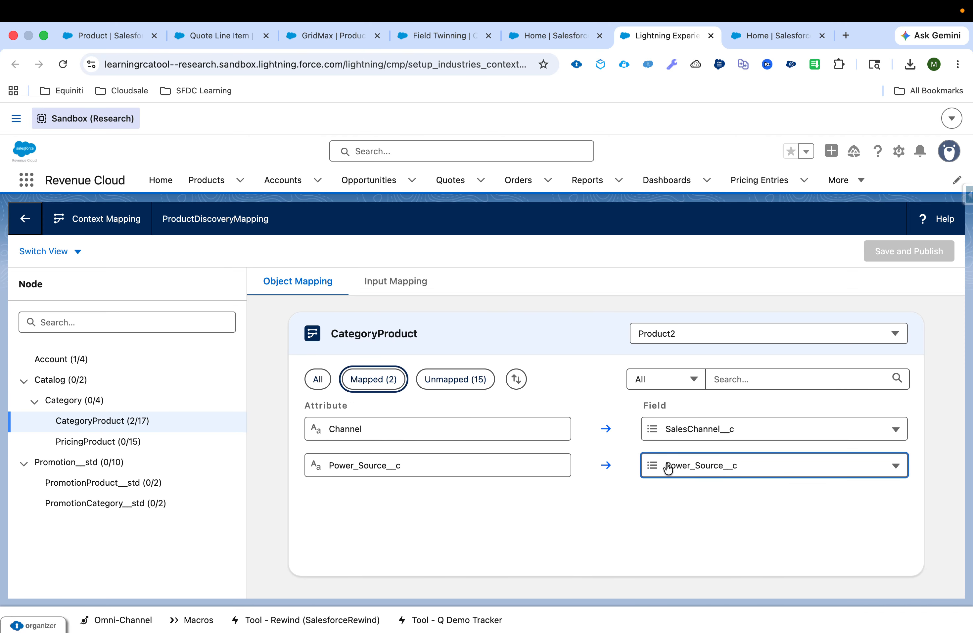
pyautogui.click(689, 345)
pyautogui.click(545, 570)
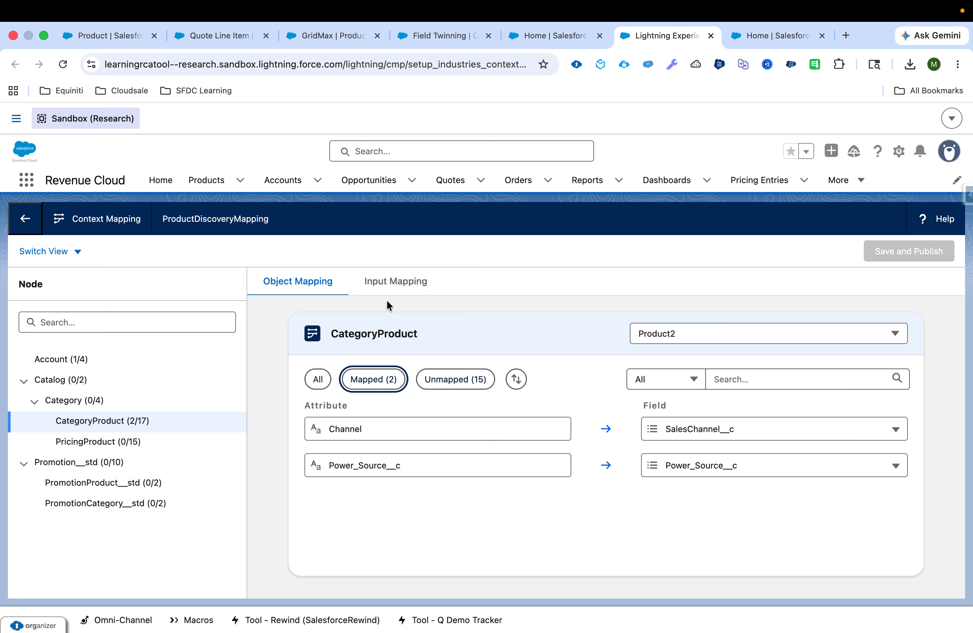
# - Return to CustomDiscovery's mapping list and check the name of the default mapping
pyautogui.click(20, 221)
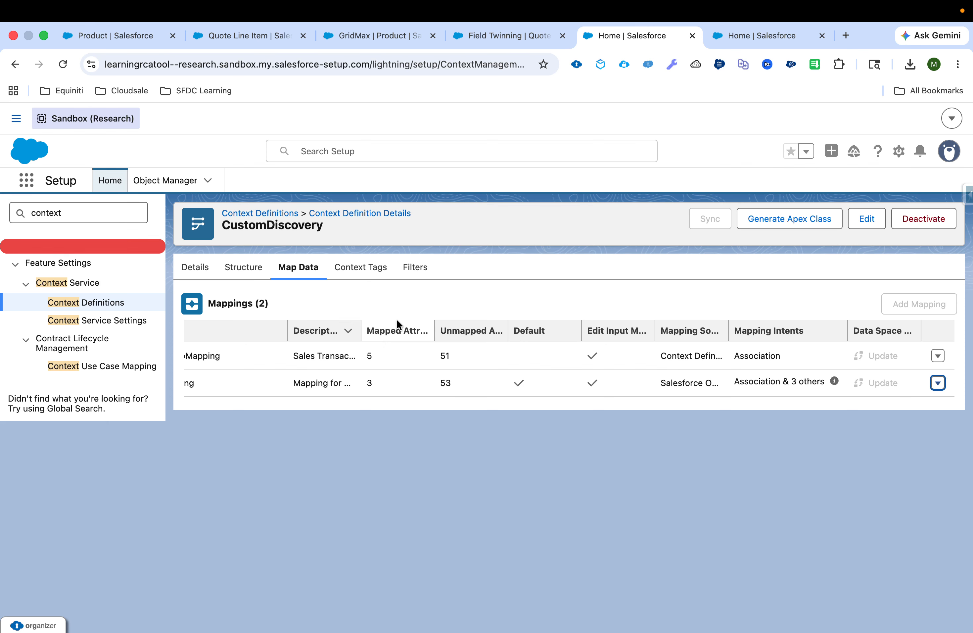
pyautogui.hscroll(-2, 427, 380)
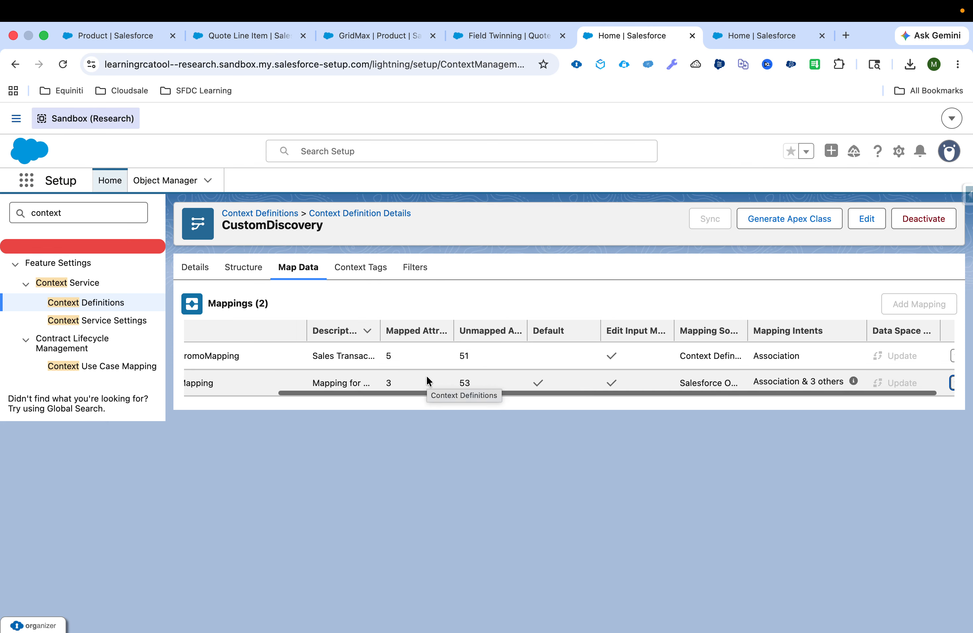
pyautogui.hscroll(-5, 427, 376)
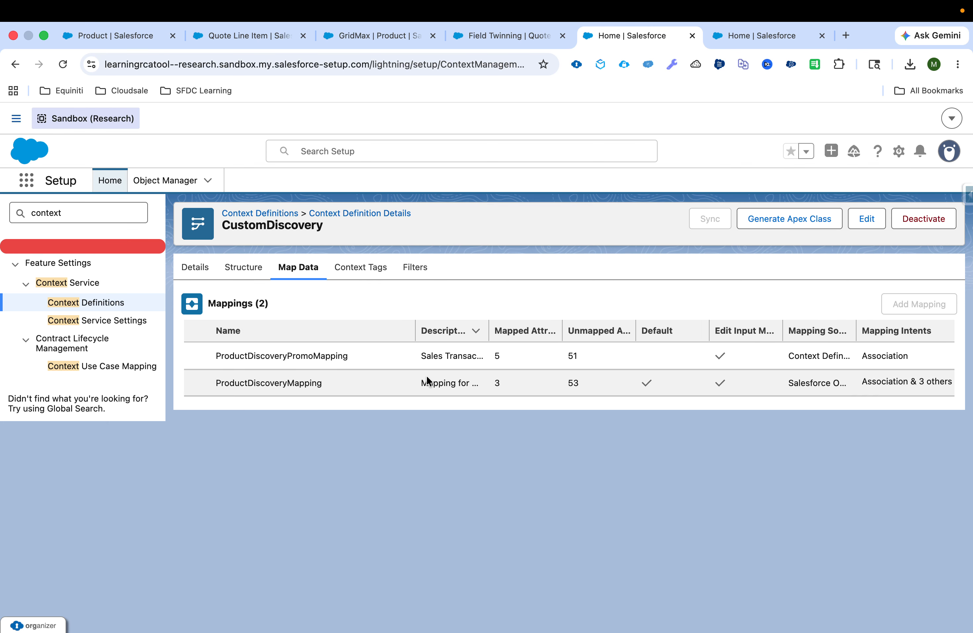
pyautogui.doubleClick(286, 382)
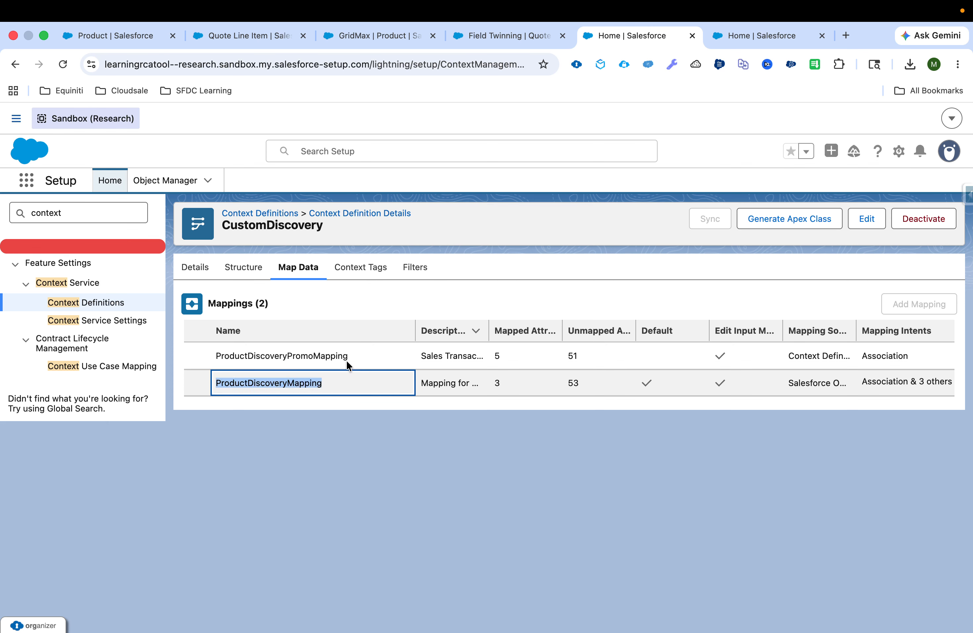
pyautogui.hscroll(4, 755, 393)
pyautogui.hscroll(2, 755, 393)
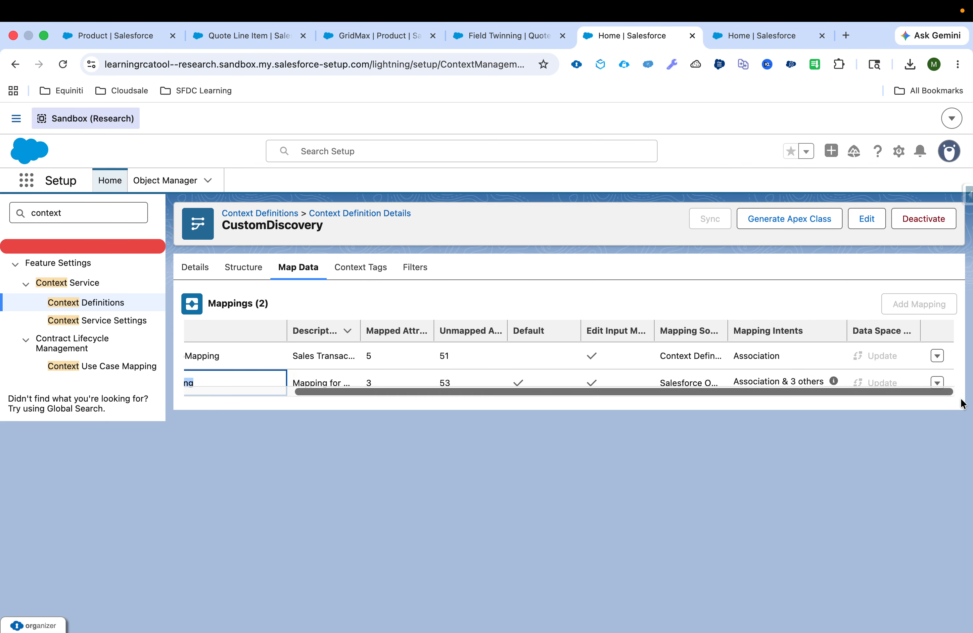
pyautogui.click(939, 382)
pyautogui.moveTo(901, 364); pyautogui.dragTo(570, 449)
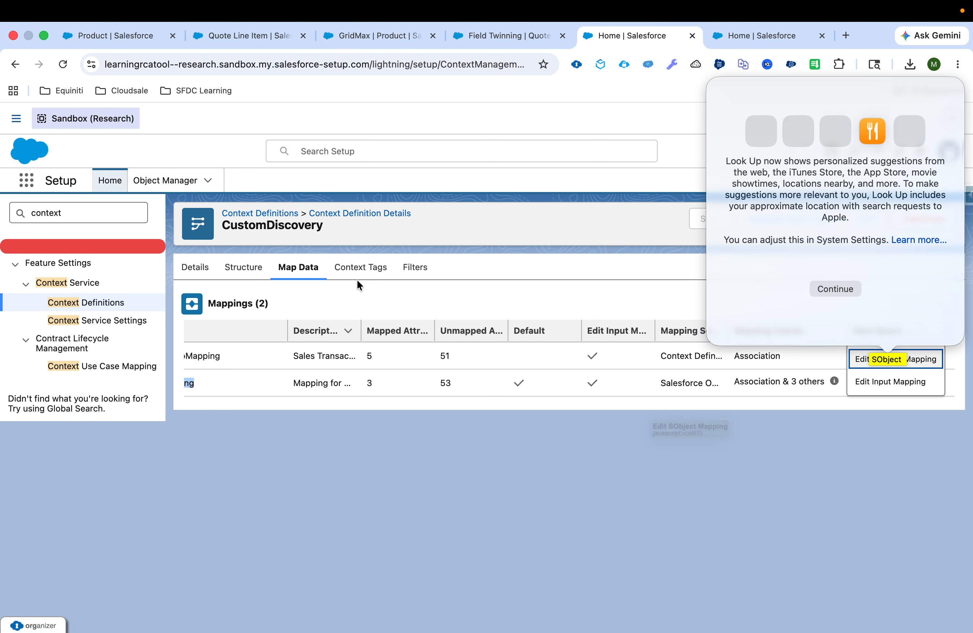
pyautogui.click(927, 386)
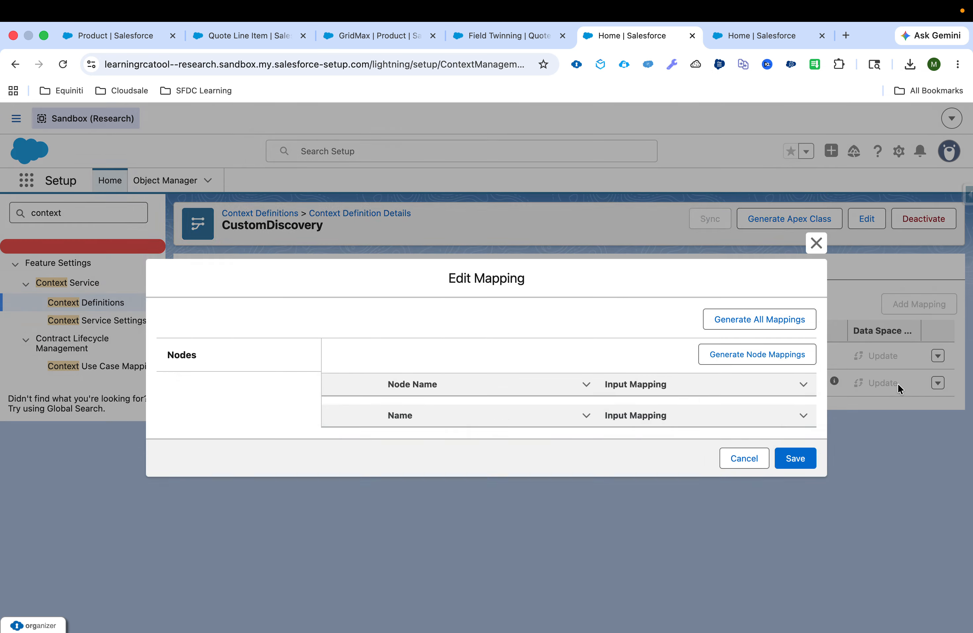
pyautogui.click(743, 513)
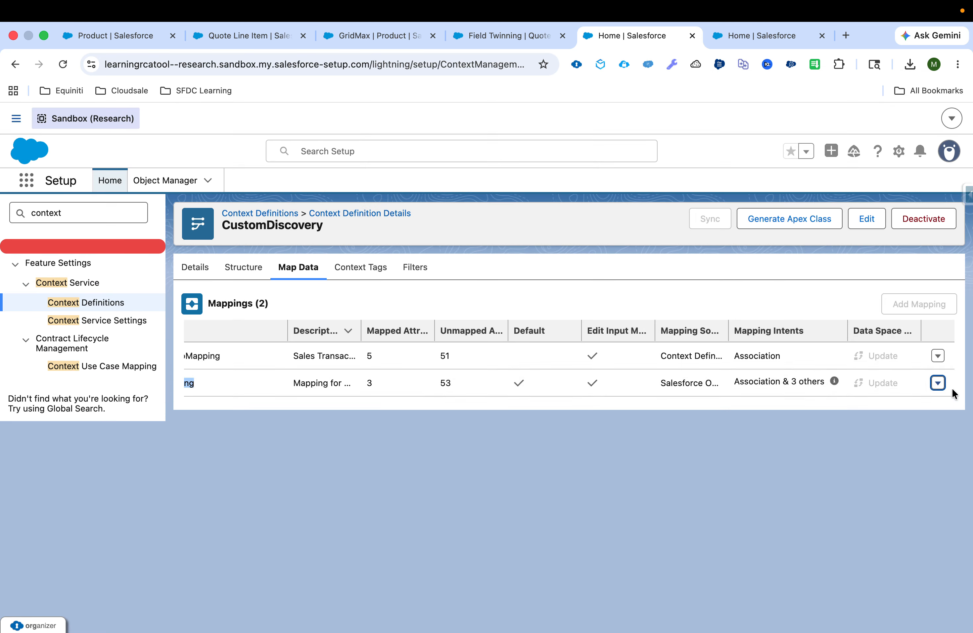
# - Reopen ProductDiscoveryMapping's SObject mapping, check which field CategoryProduct's Power_Source__c attribute maps to, and return to the mapping list
pyautogui.click(938, 383)
pyautogui.click(887, 365)
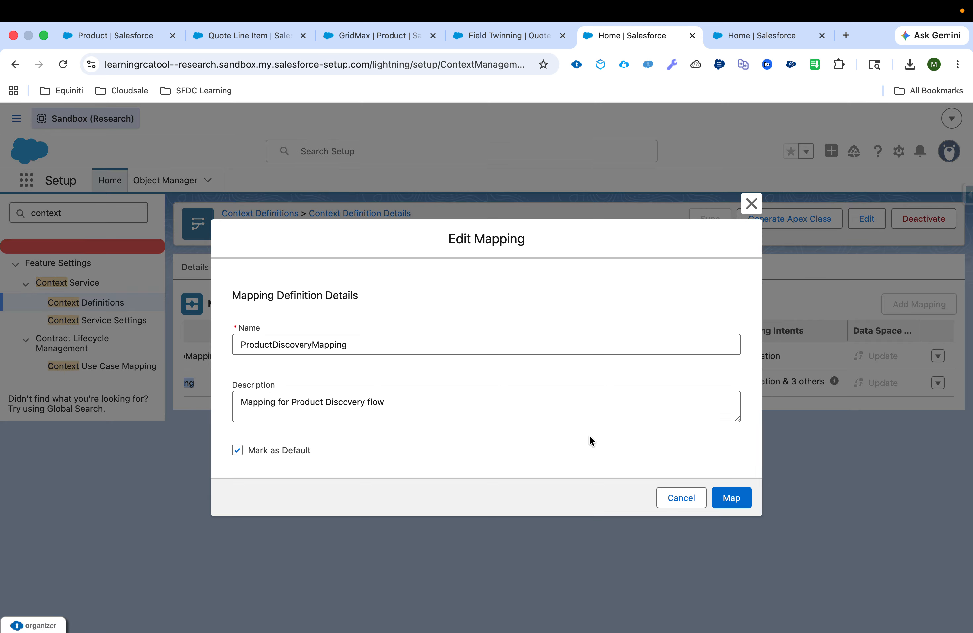
pyautogui.click(730, 498)
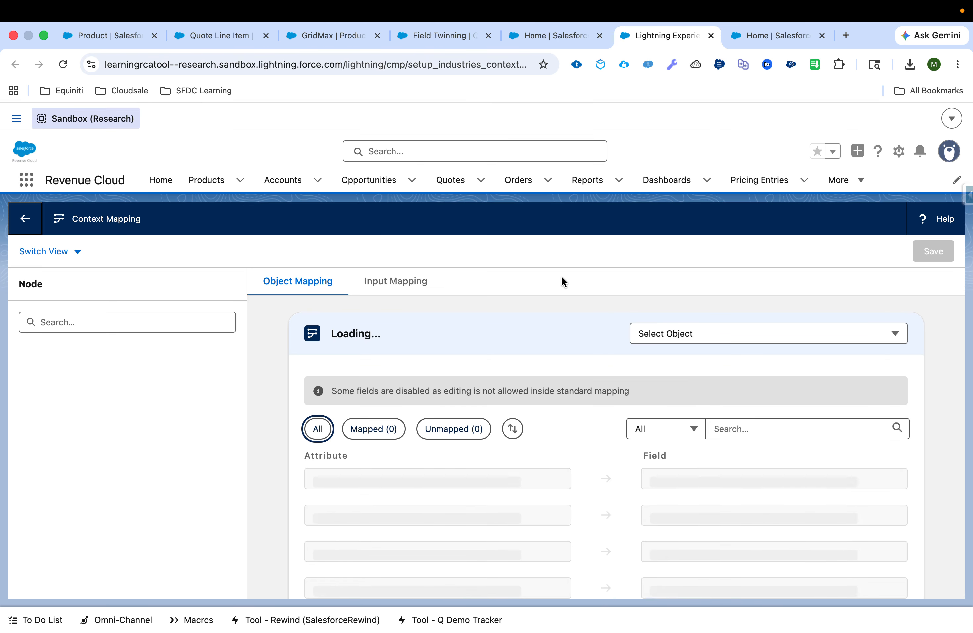
pyautogui.click(392, 386)
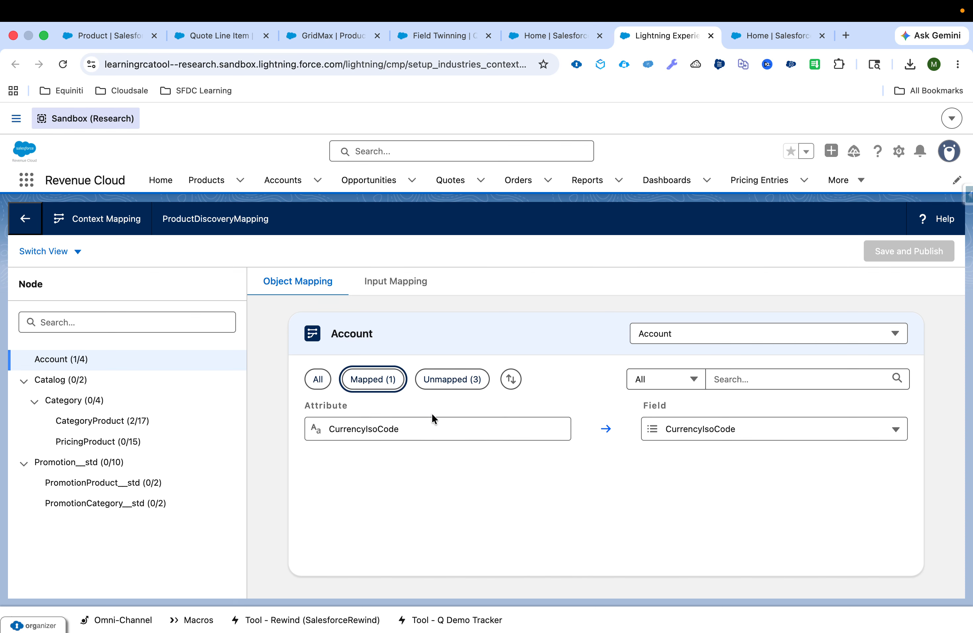
pyautogui.click(130, 422)
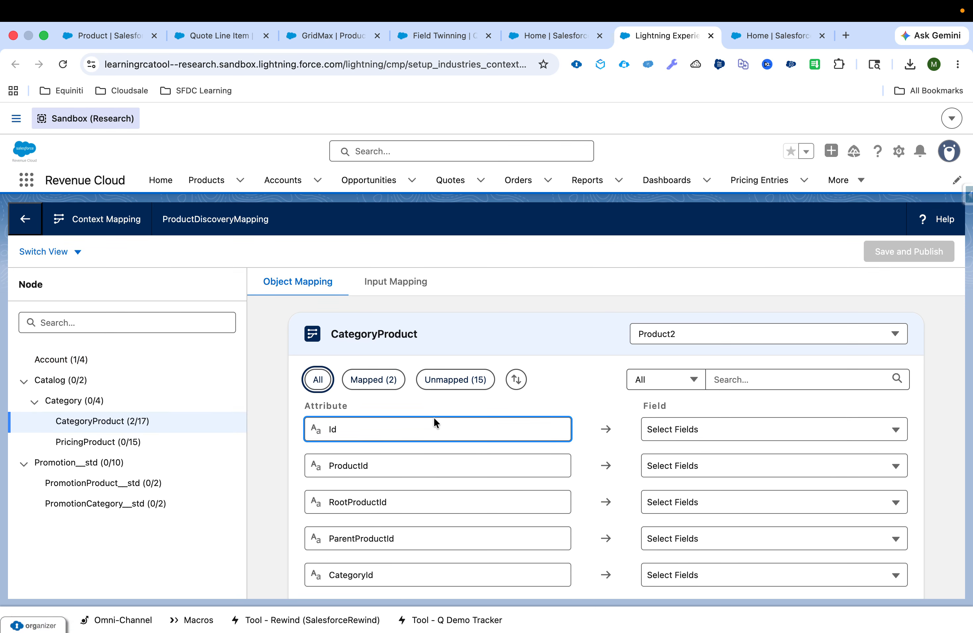
pyautogui.click(374, 383)
pyautogui.click(377, 476)
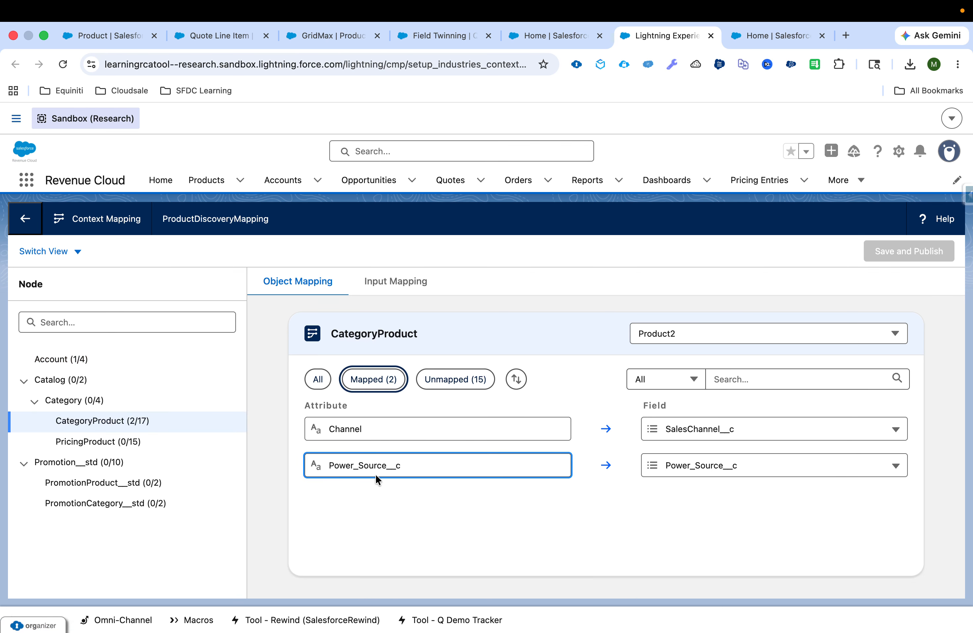
pyautogui.click(26, 219)
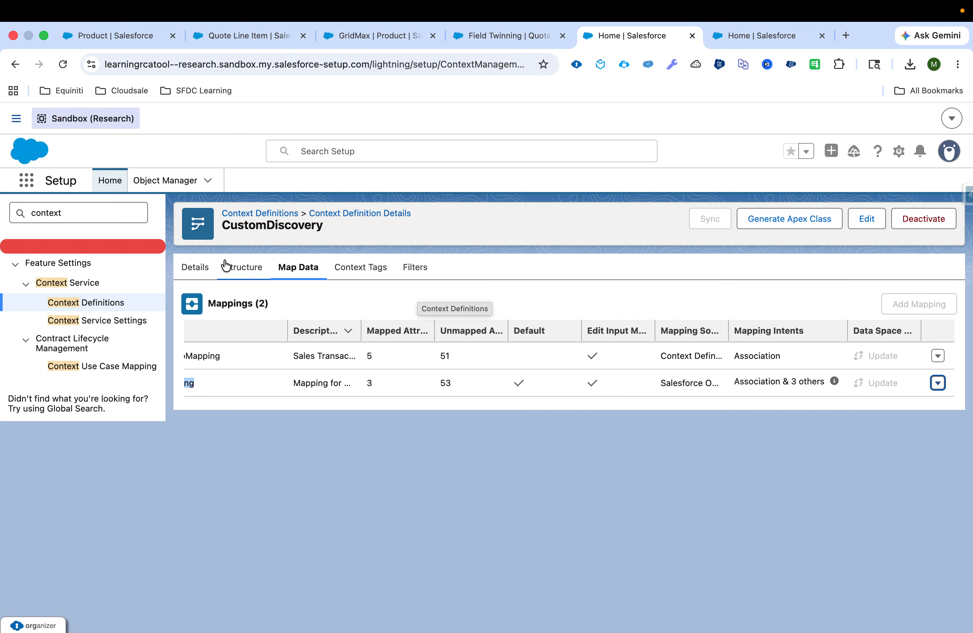
# - Switch to the other Setup page and open the details of SFDC_SalesTransactionContext from the custom context definitions
pyautogui.click(728, 37)
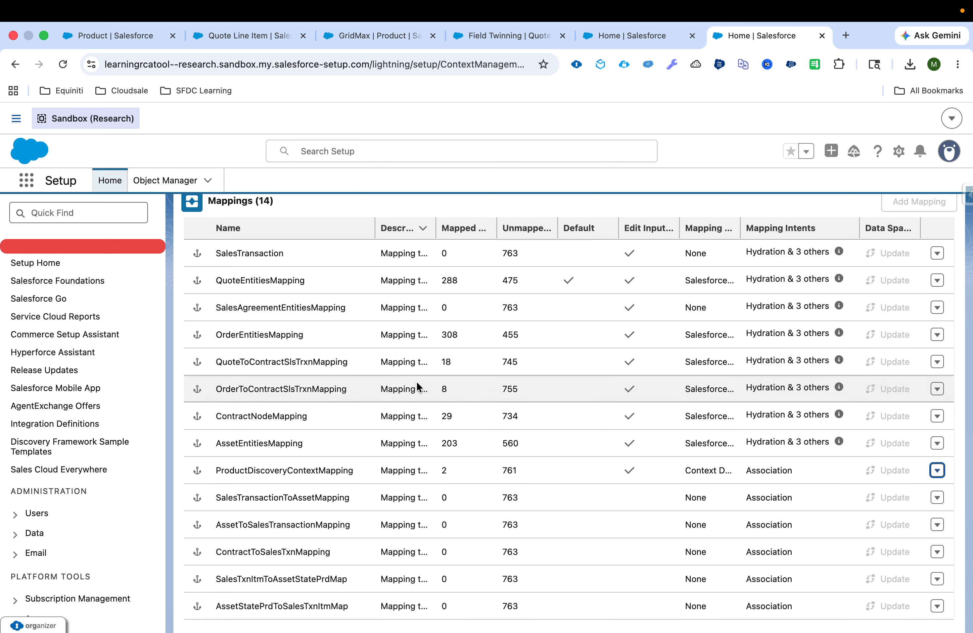
pyautogui.scroll(3, 417, 381)
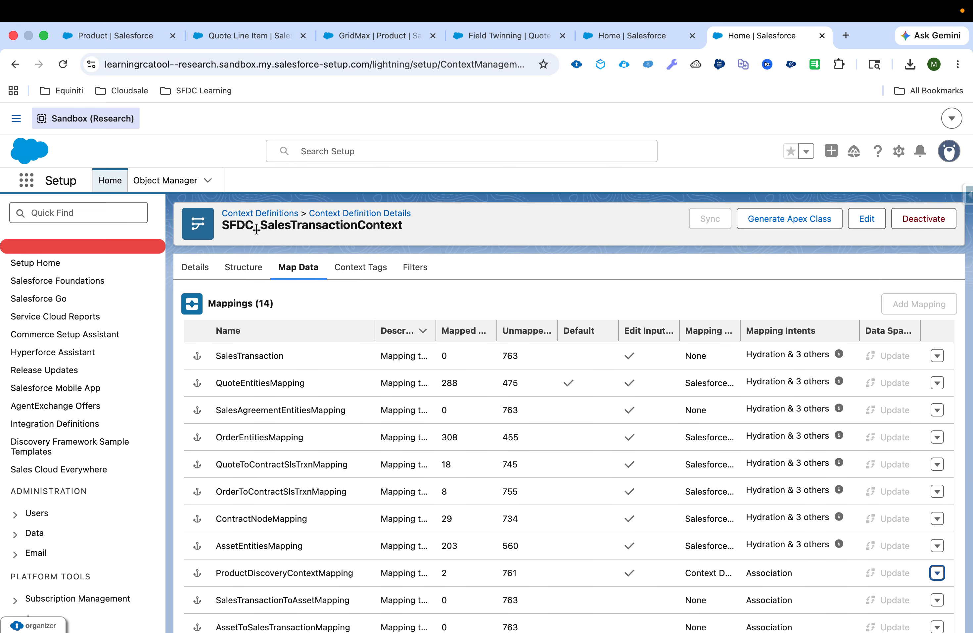
pyautogui.doubleClick(256, 229)
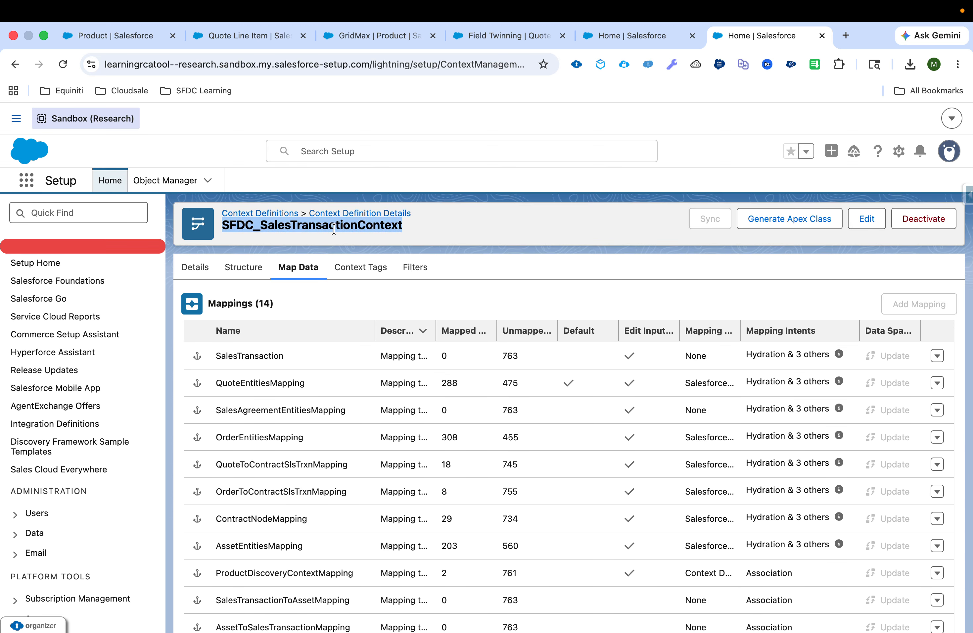
pyautogui.click(272, 214)
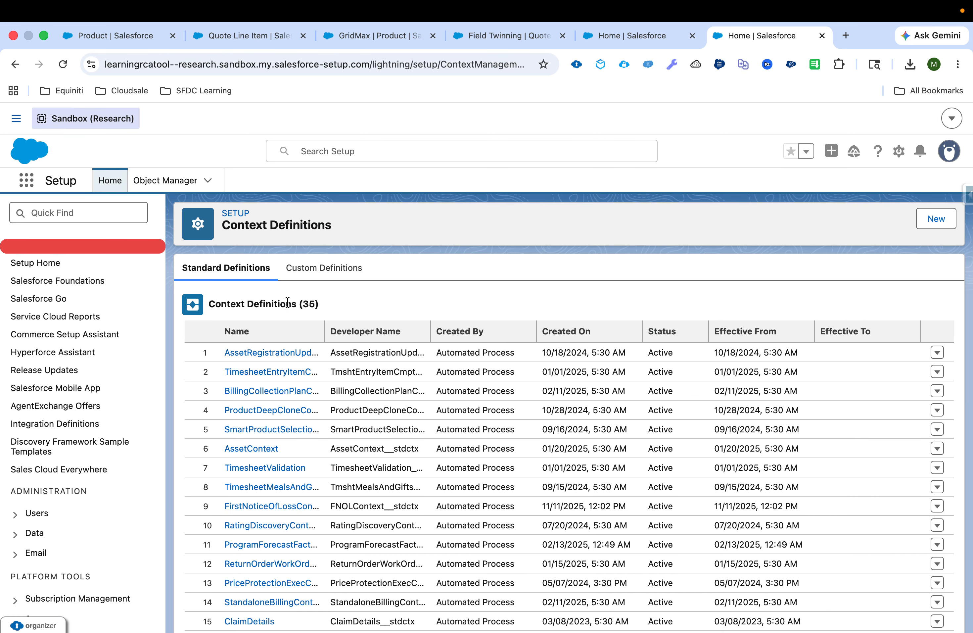
pyautogui.click(322, 267)
pyautogui.click(270, 384)
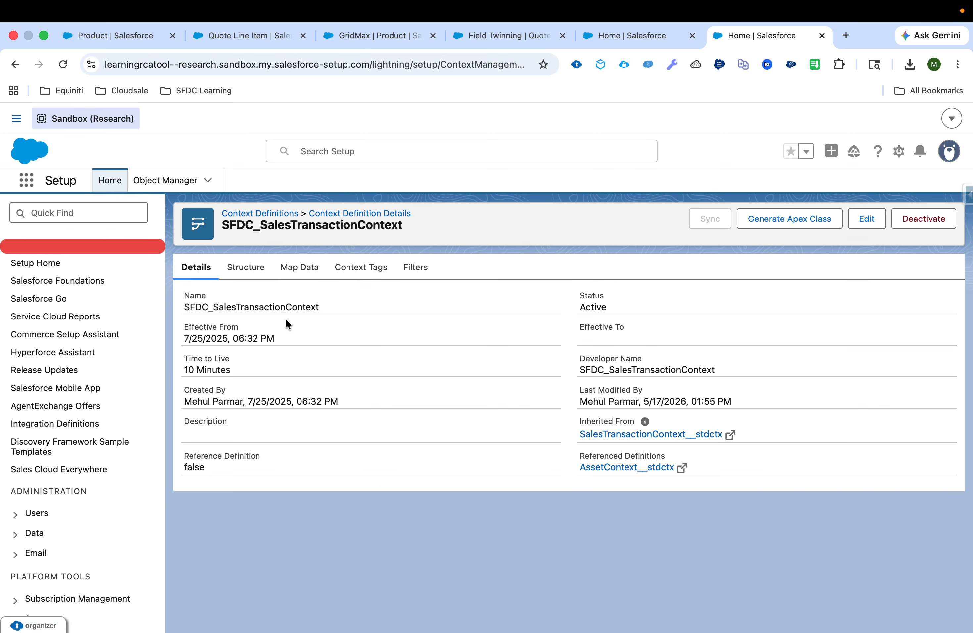
# - Examine the context tags of the SalesTransactionItem node and locate the Power_House__c attribute
pyautogui.click(344, 274)
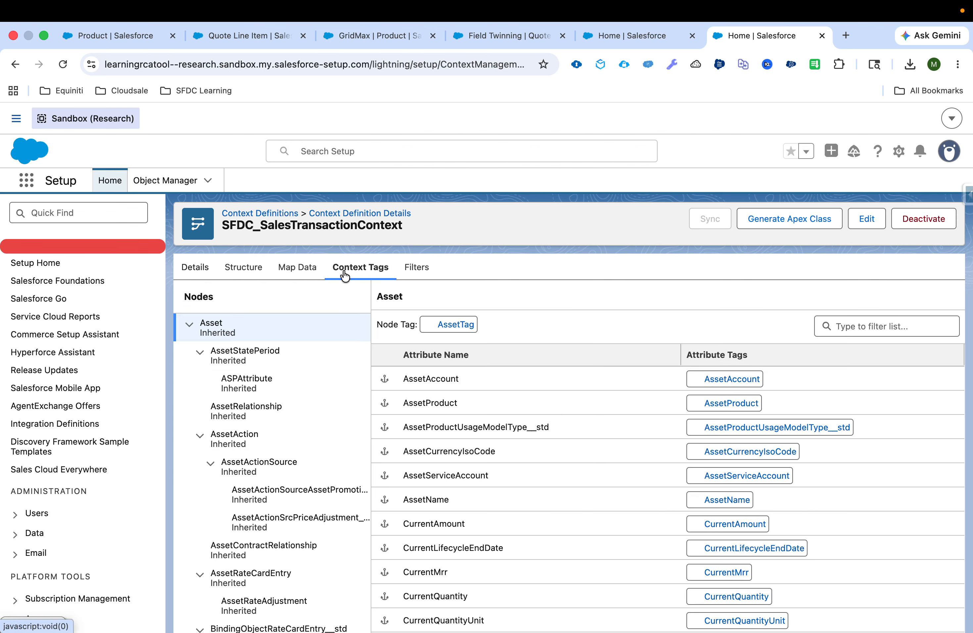
pyautogui.scroll(-7, 293, 452)
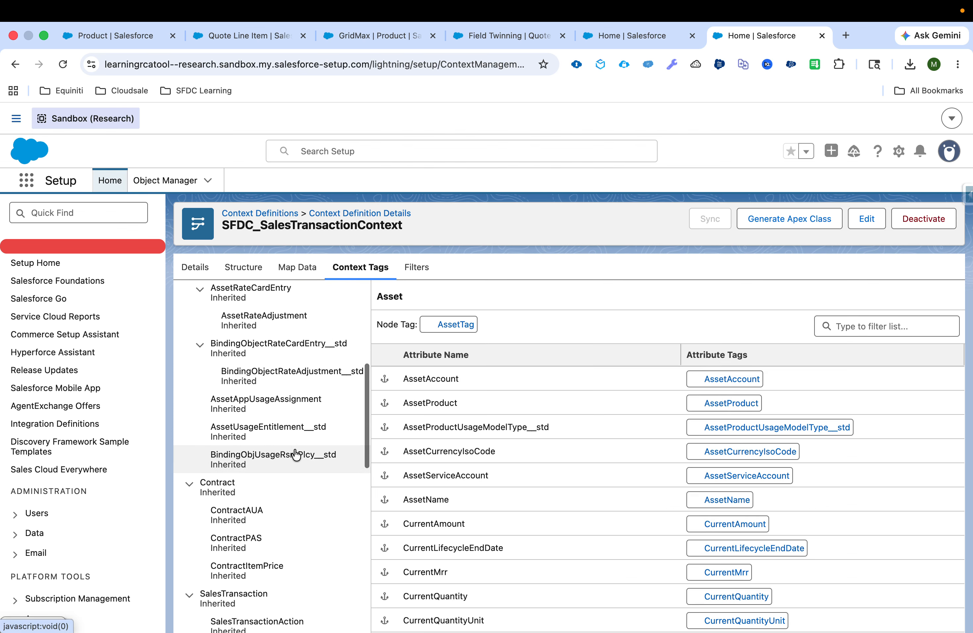
pyautogui.scroll(-5, 296, 454)
pyautogui.click(279, 526)
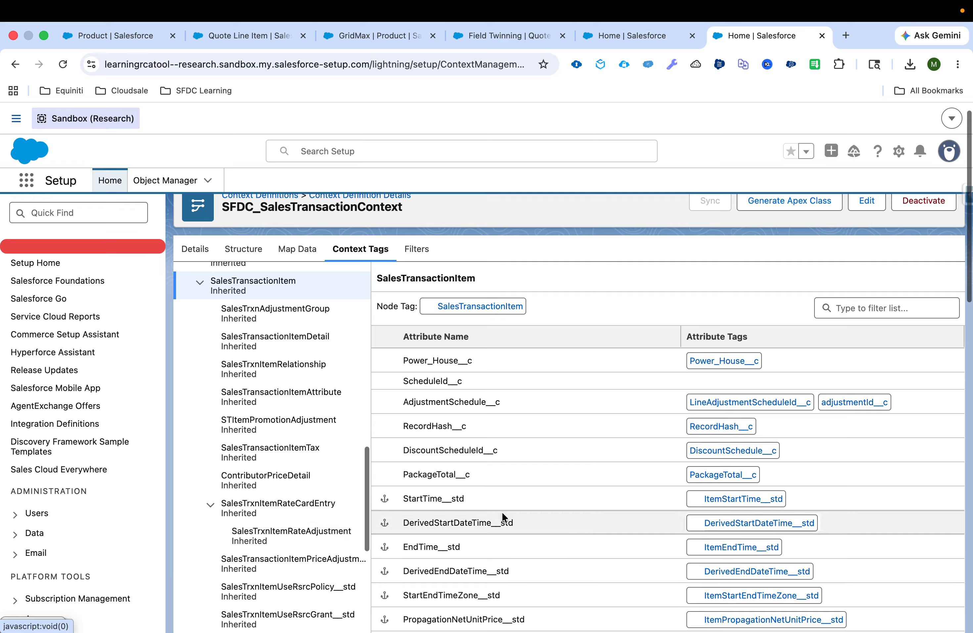
pyautogui.scroll(-20, 502, 512)
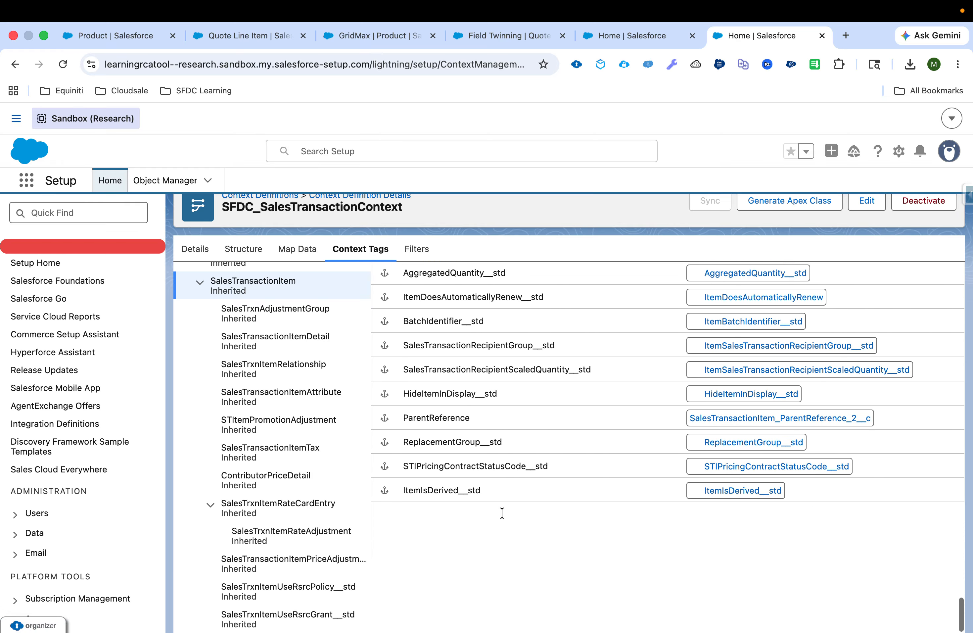
pyautogui.scroll(20, 501, 513)
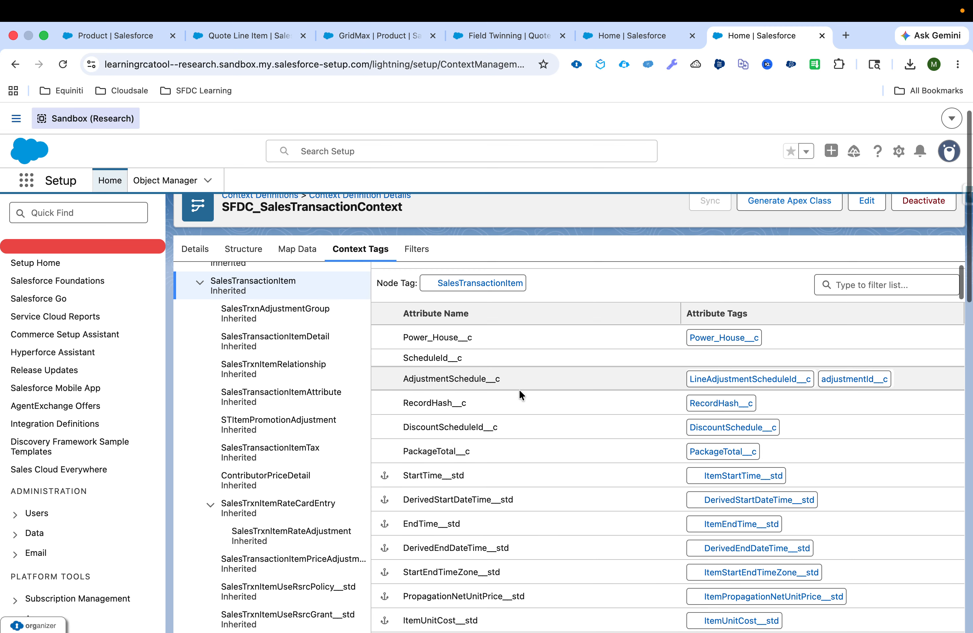
pyautogui.doubleClick(463, 350)
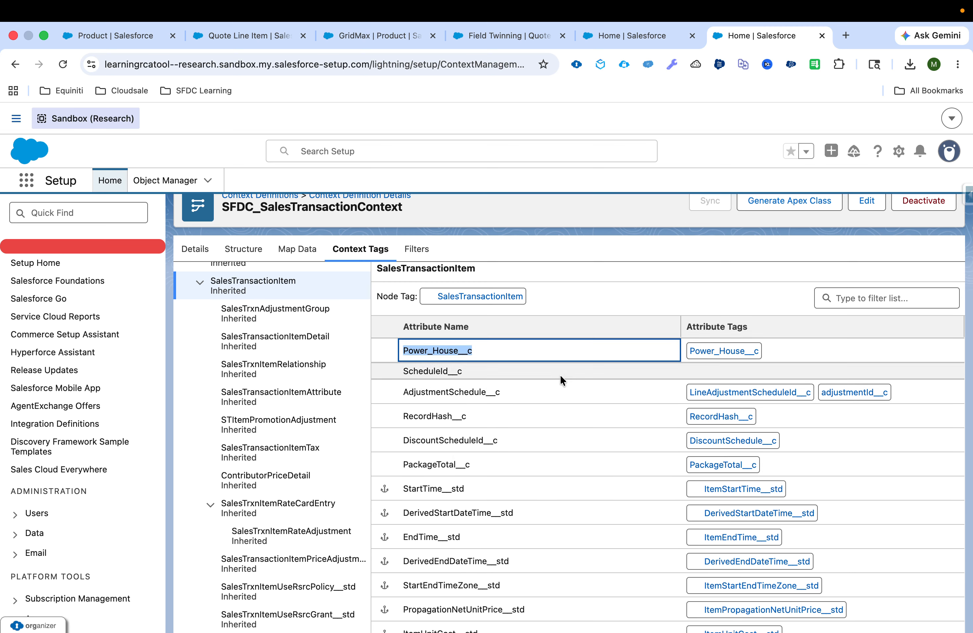
pyautogui.scroll(2, 561, 379)
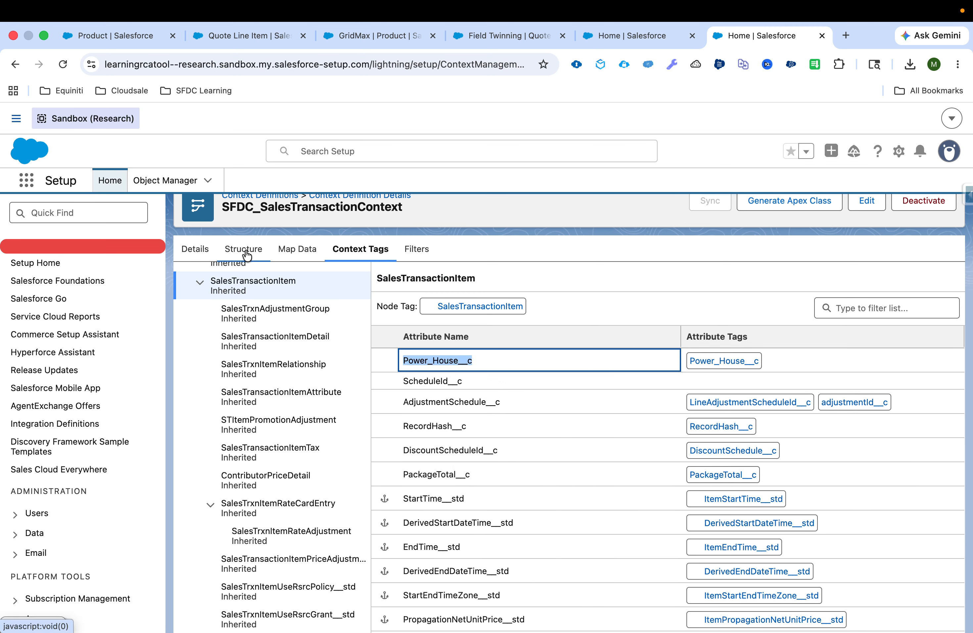
pyautogui.click(295, 250)
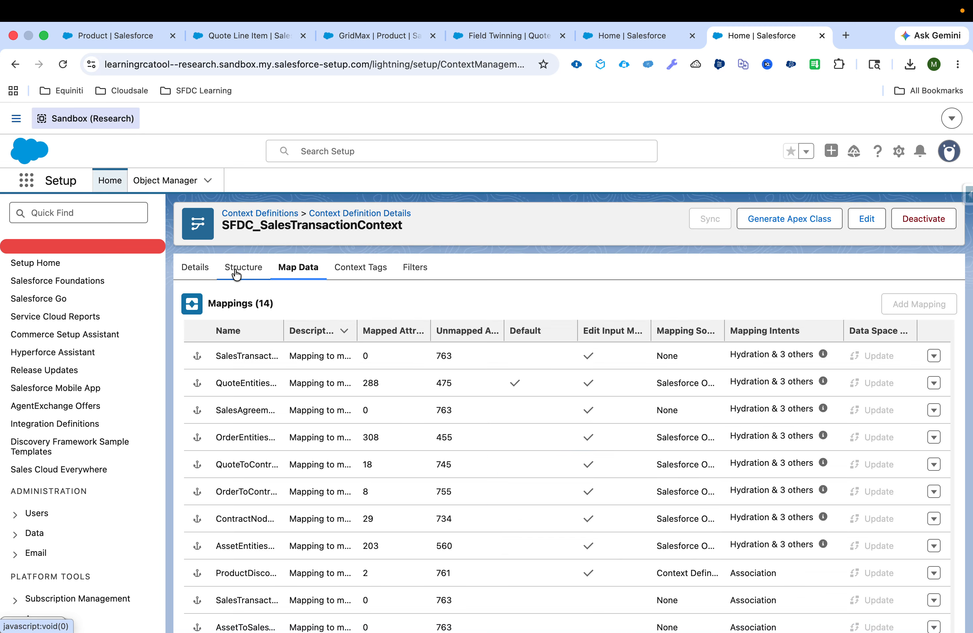
pyautogui.click(237, 273)
pyautogui.click(614, 41)
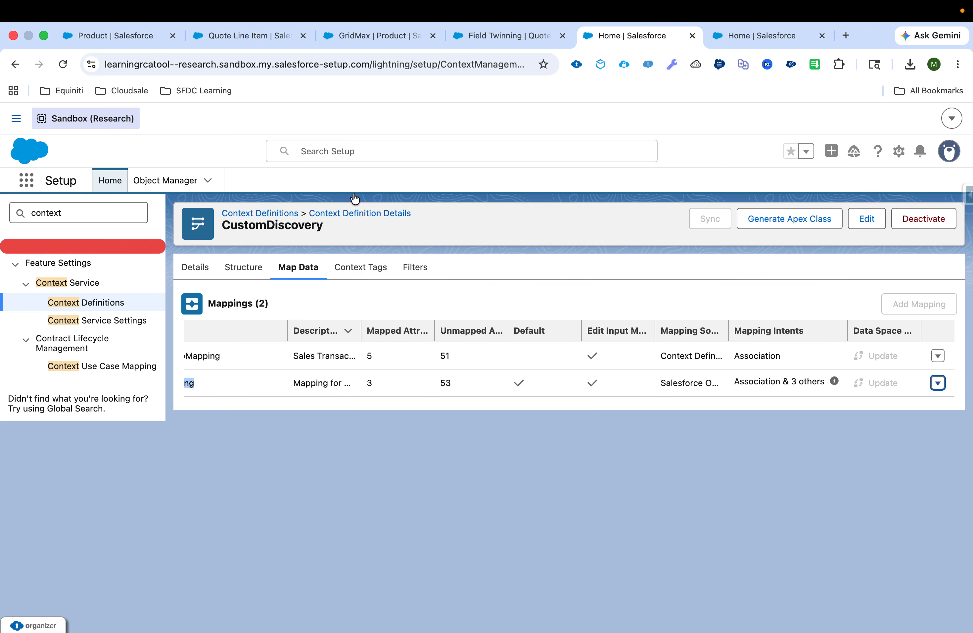
pyautogui.click(768, 38)
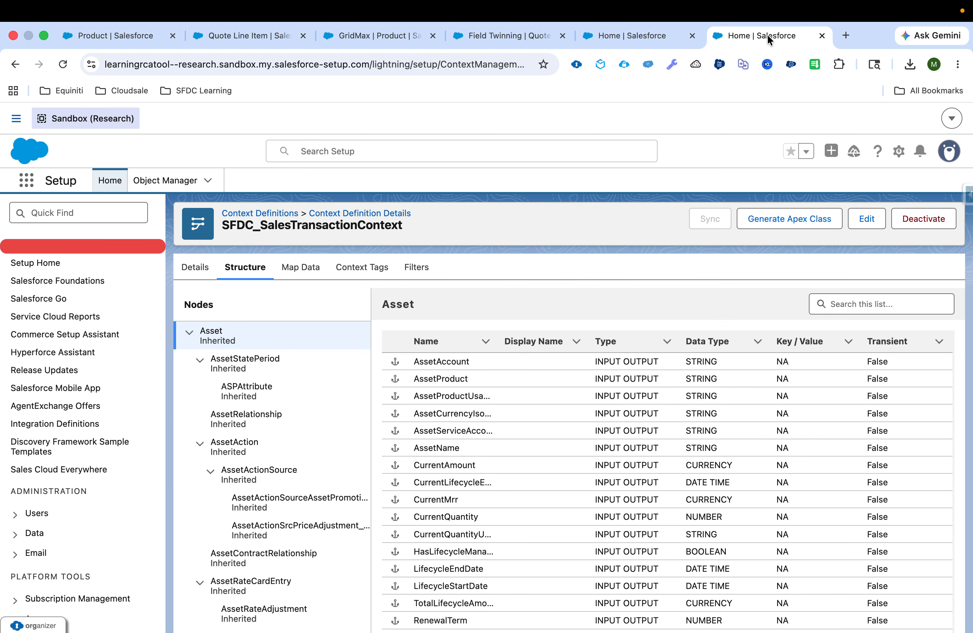
# - List SFDC_SalesTransactionContext's data mappings, widen the Name column to read full names, and locate ProductDiscoveryContextMapping
pyautogui.click(295, 269)
pyautogui.scroll(-3, 316, 354)
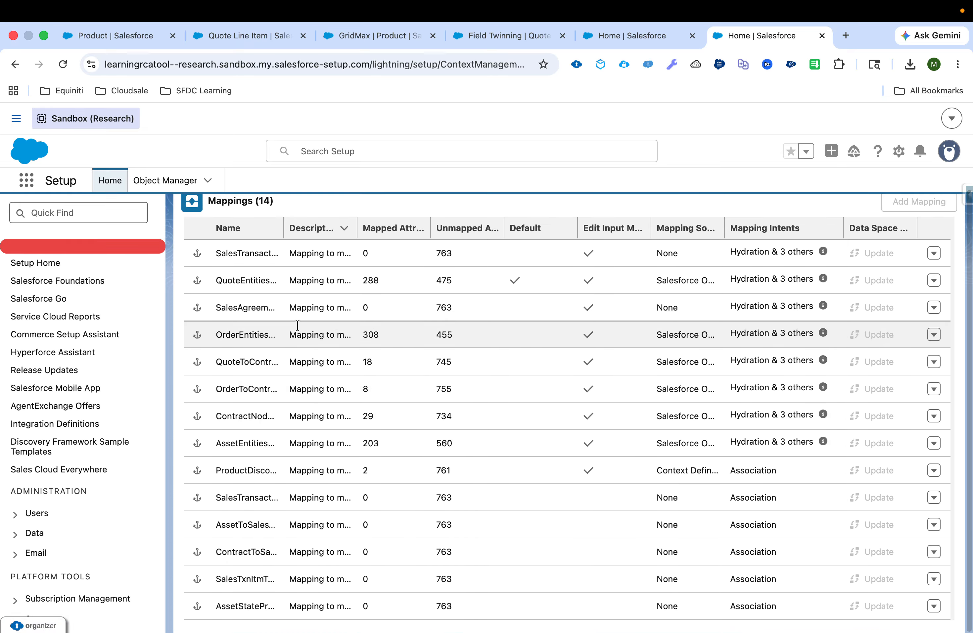
pyautogui.scroll(3, 296, 323)
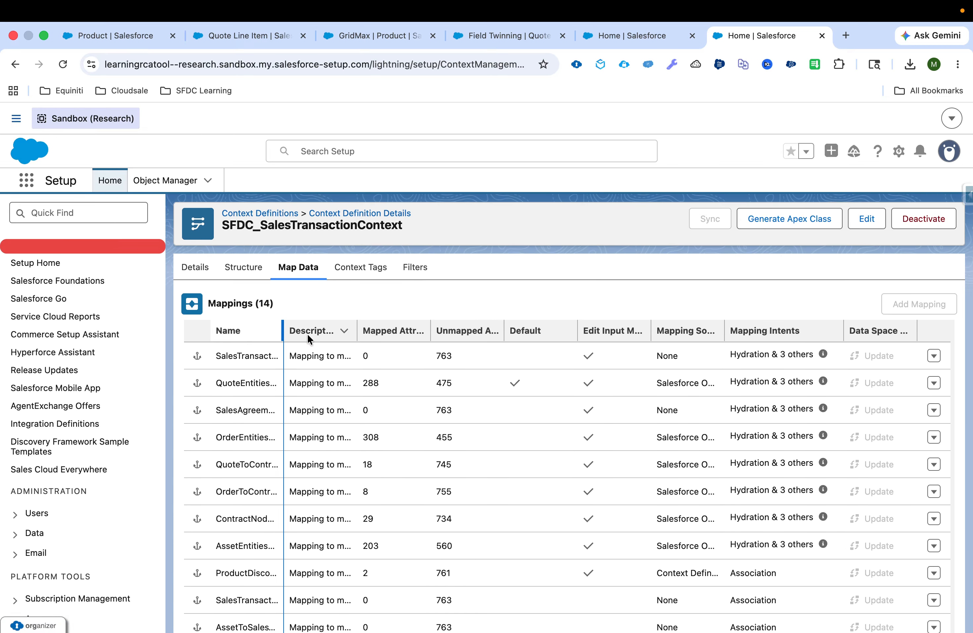
pyautogui.moveTo(308, 337); pyautogui.dragTo(475, 341)
pyautogui.scroll(-2, 416, 480)
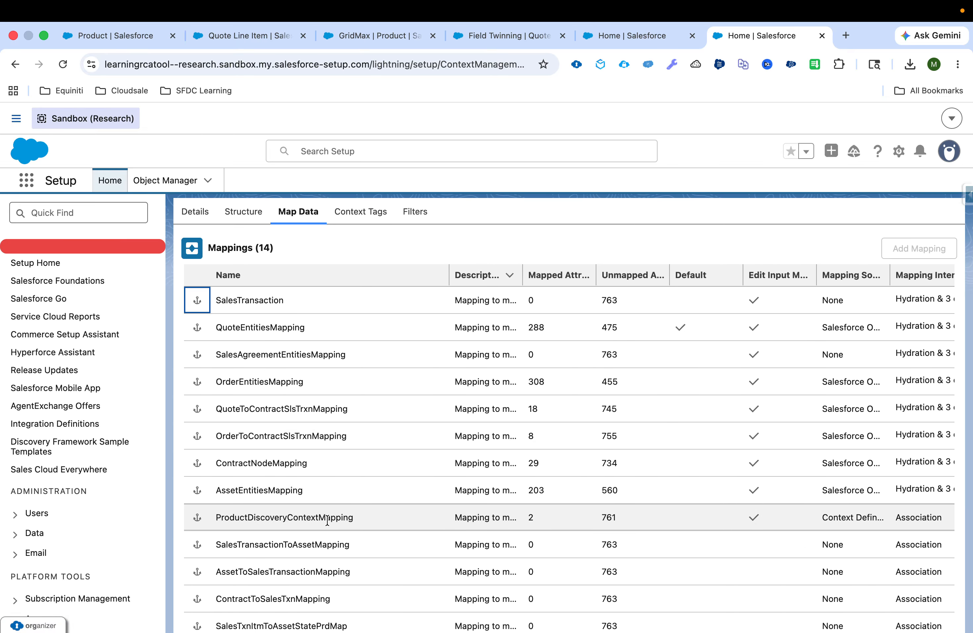
pyautogui.doubleClick(327, 519)
# - Open the SObject mapping of ProductDiscoveryContextMapping in the mapping editor
pyautogui.hscroll(4, 430, 514)
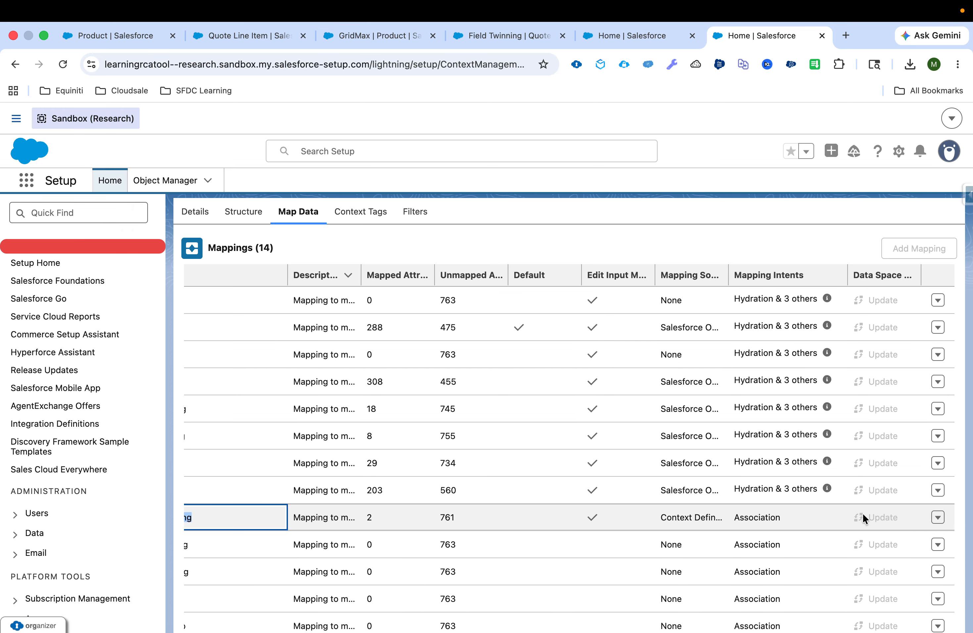
pyautogui.click(932, 516)
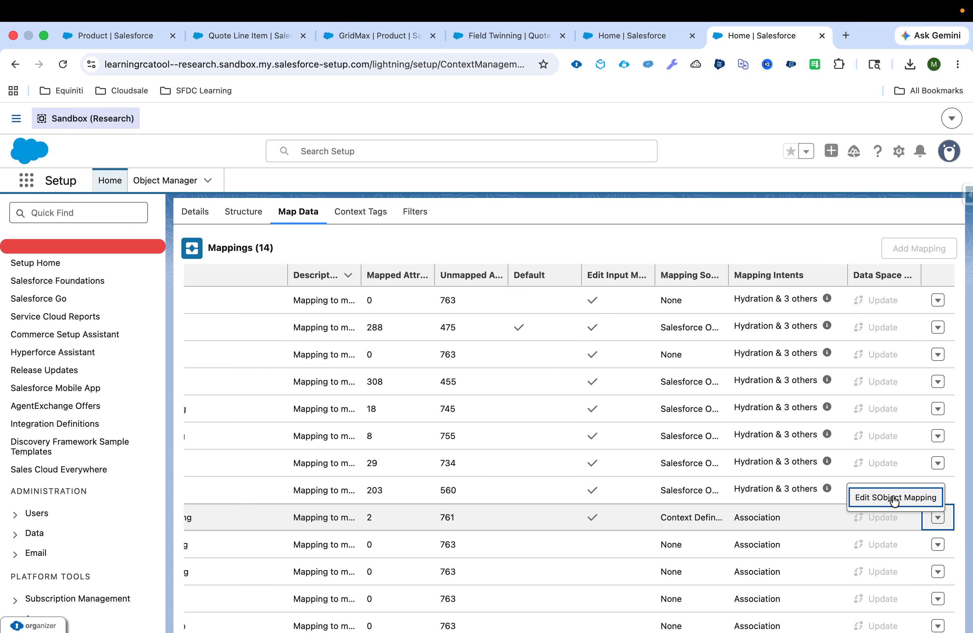
pyautogui.click(895, 499)
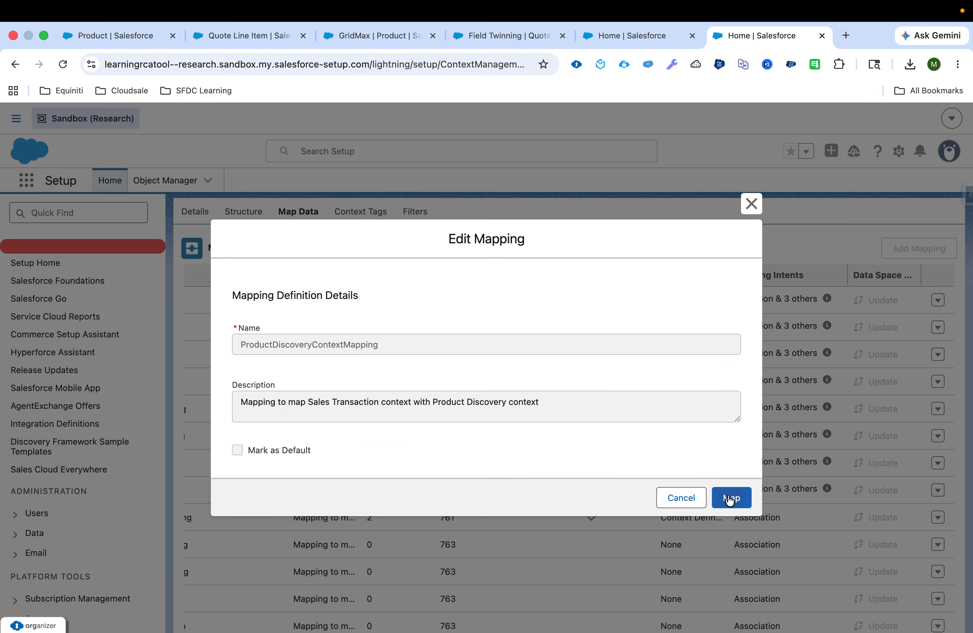
pyautogui.click(730, 498)
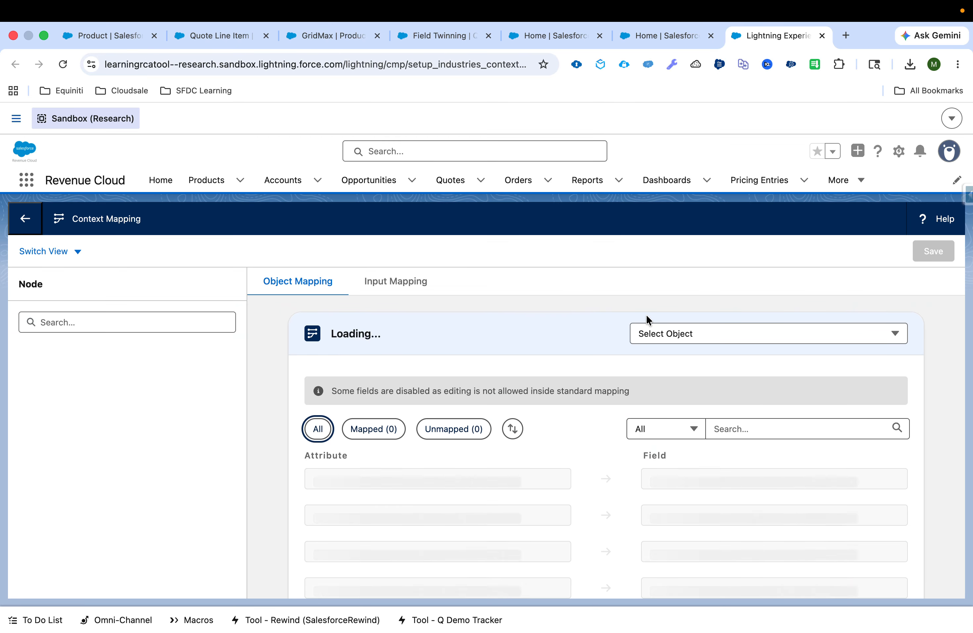
# - Show only SalesTransactionItem's mapped attributes, check which CategoryProduct field Power_House__c maps to, and return to the mapping list
pyautogui.scroll(-7, 119, 542)
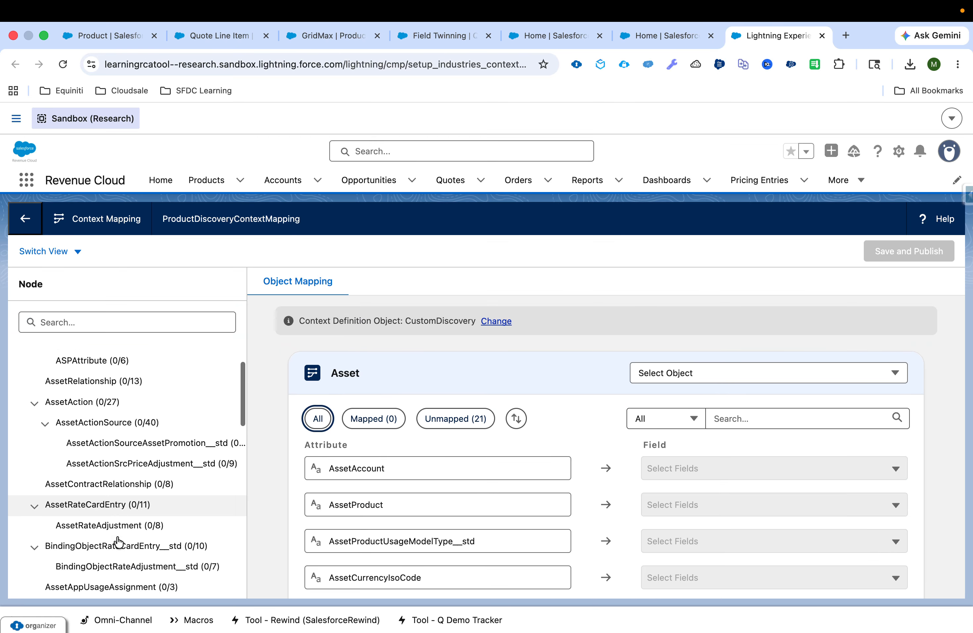
pyautogui.scroll(-1, 119, 541)
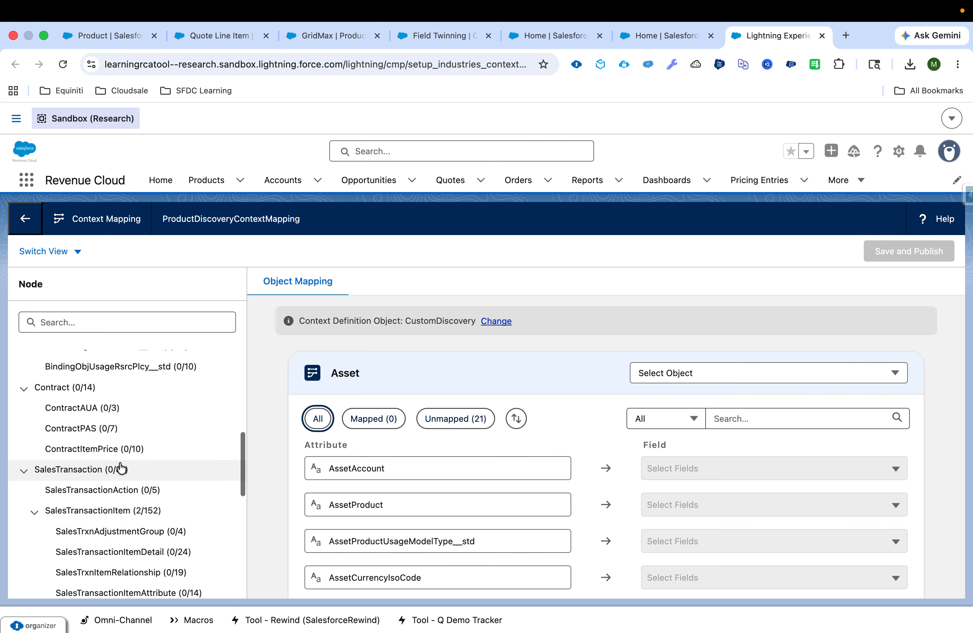
pyautogui.click(125, 511)
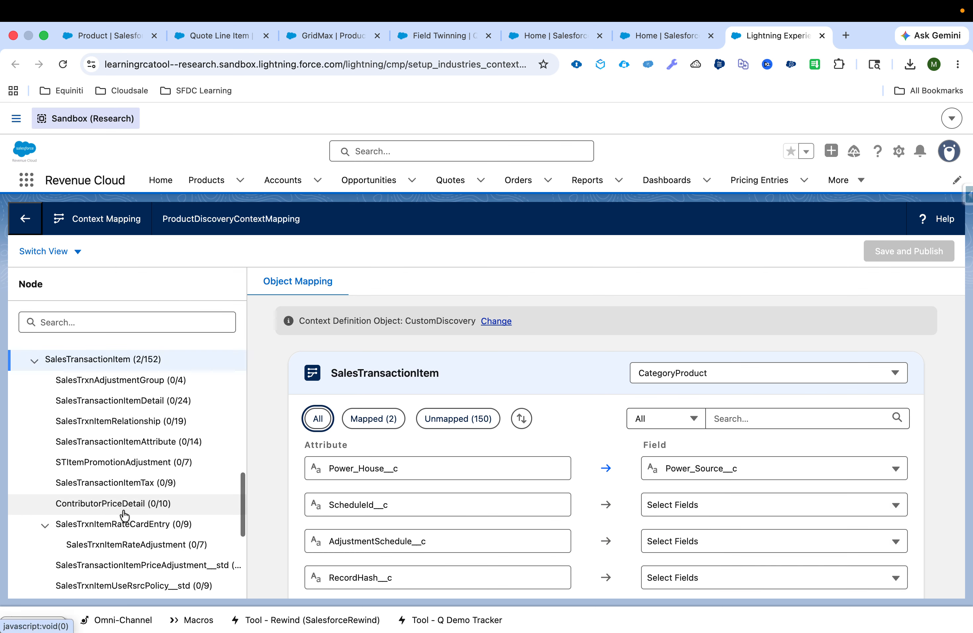
pyautogui.click(386, 418)
pyautogui.click(420, 463)
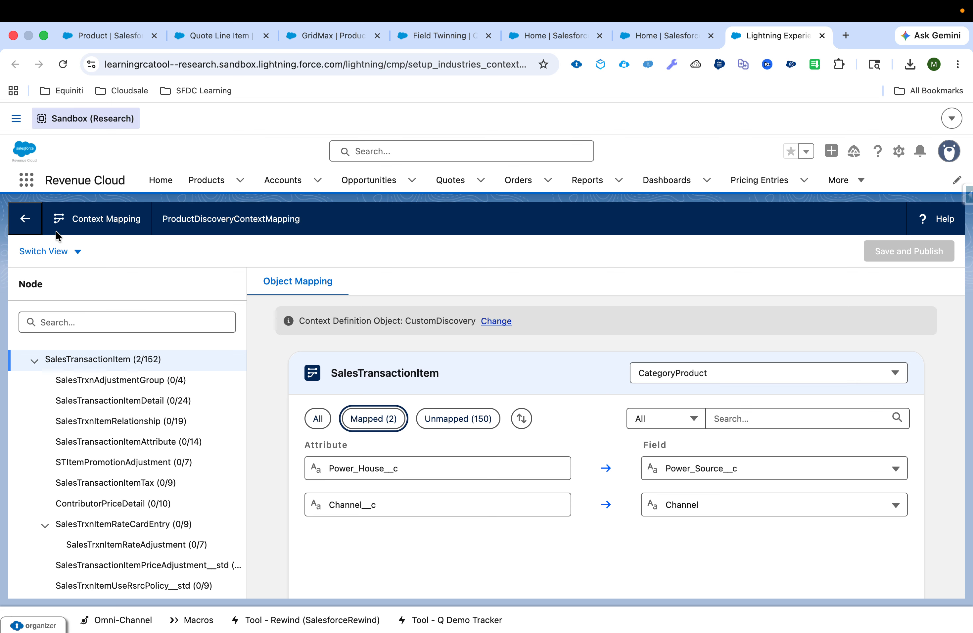
pyautogui.click(25, 219)
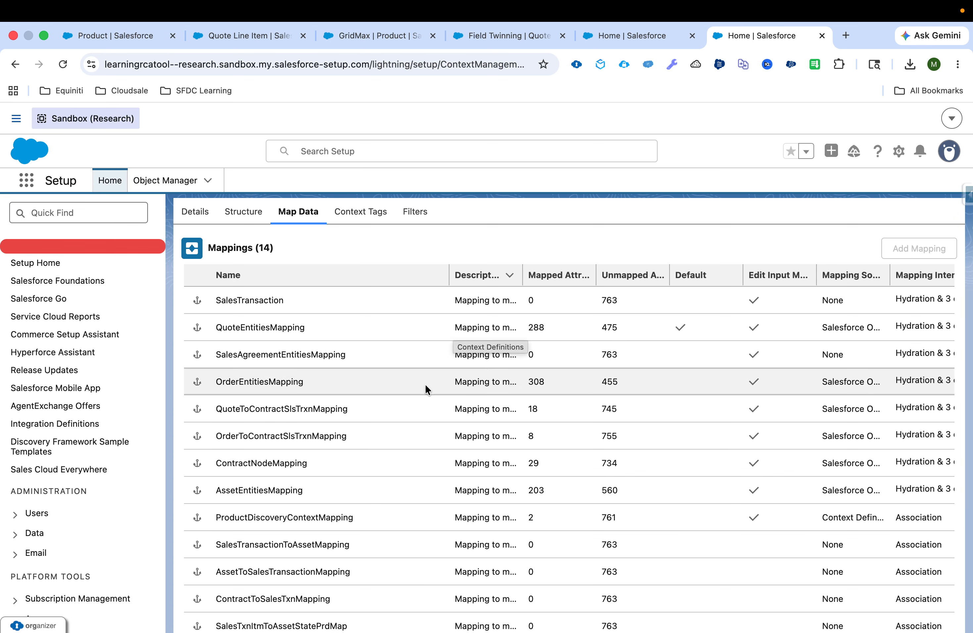
# - Recheck the Power_House__c attribute and its tag among SalesTransactionItem's context tags
pyautogui.scroll(2, 372, 308)
pyautogui.click(361, 267)
pyautogui.scroll(-7, 329, 416)
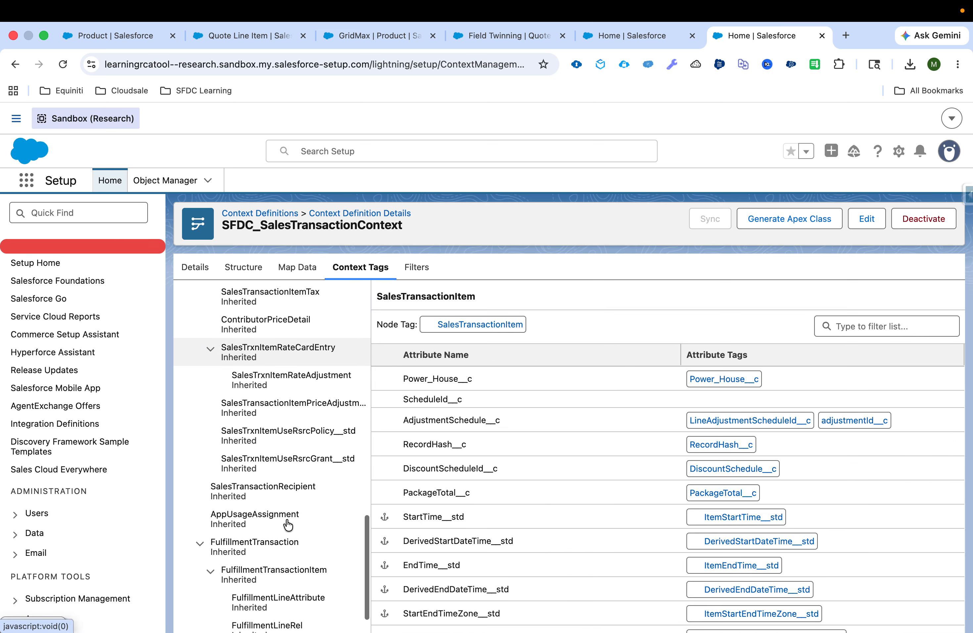
pyautogui.scroll(7, 271, 564)
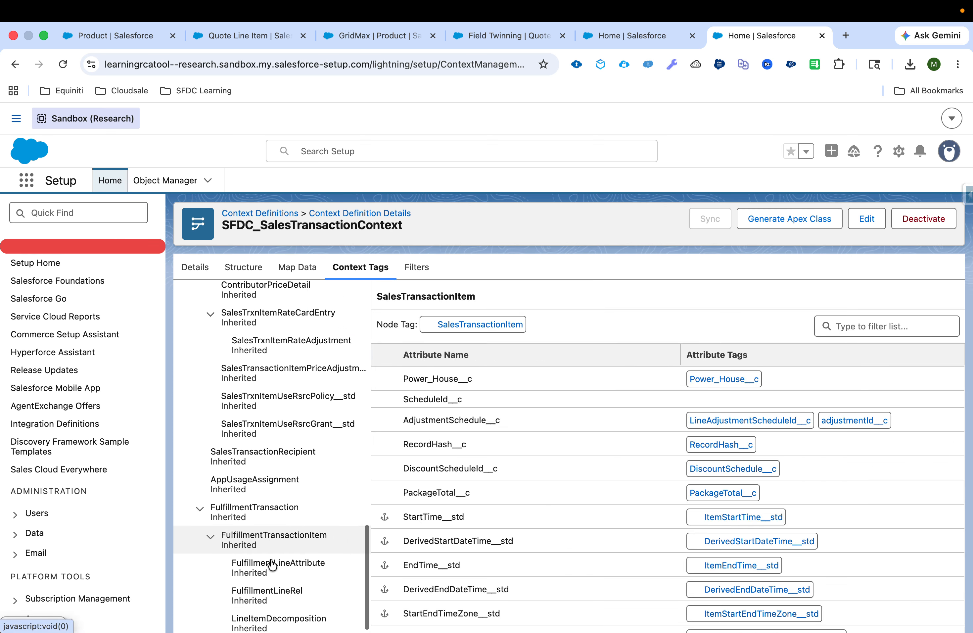
pyautogui.doubleClick(413, 378)
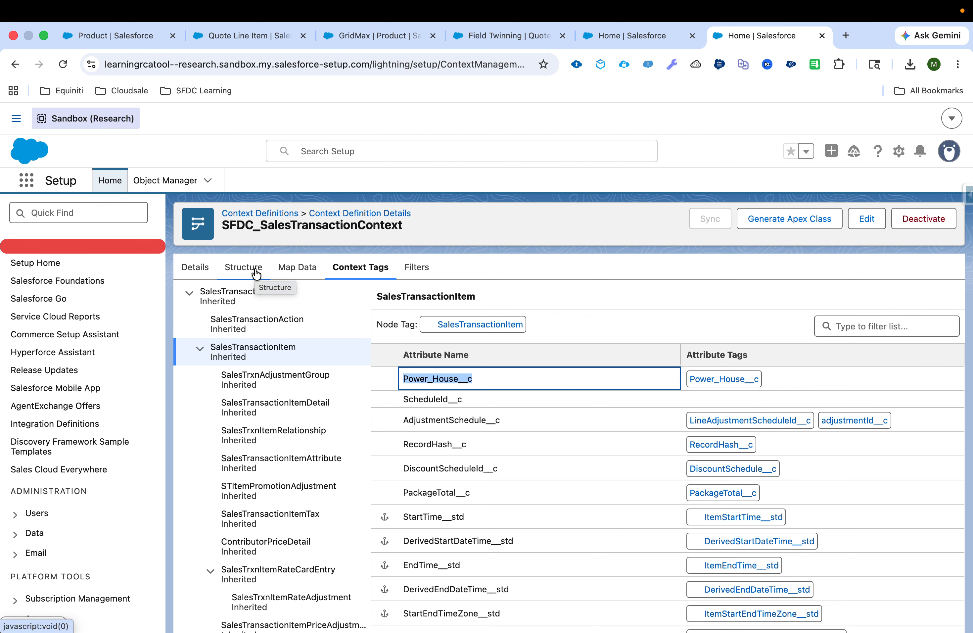
# - Return to SFDC_SalesTransactionContext's data mappings and open the SObject mapping of QuoteEntitiesMapping
pyautogui.click(297, 270)
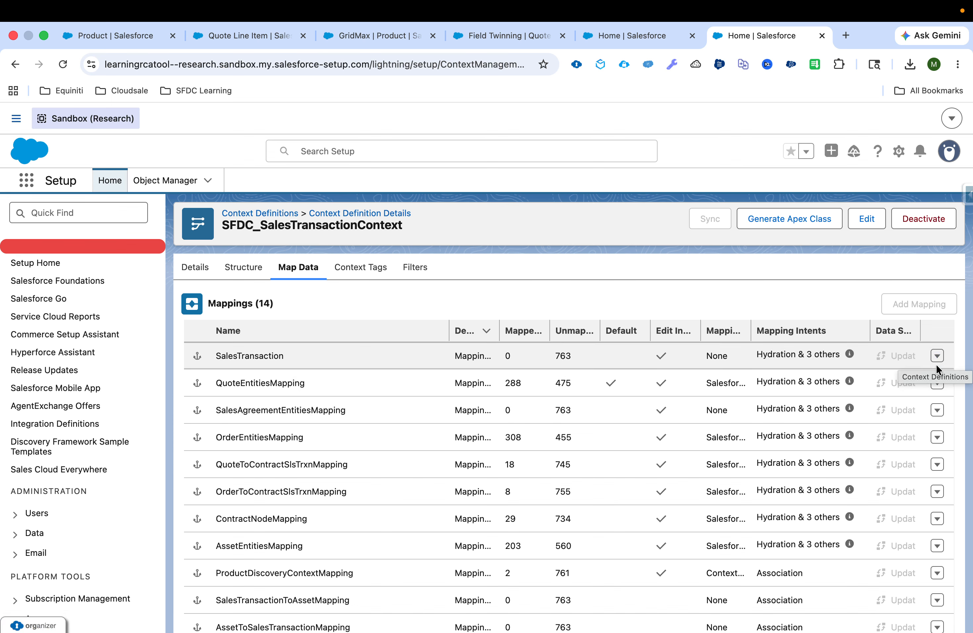
pyautogui.click(937, 382)
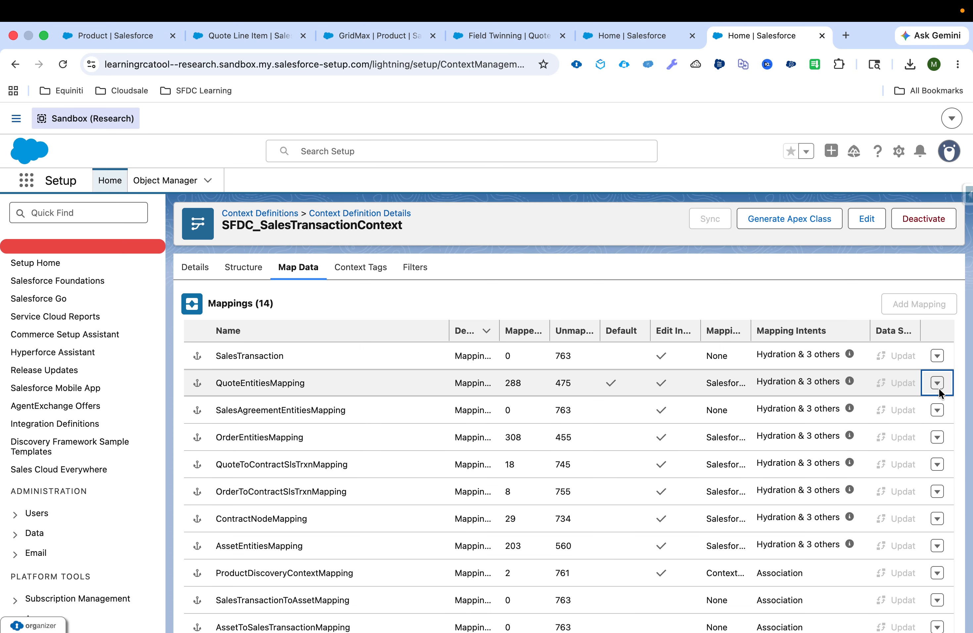
pyautogui.click(938, 386)
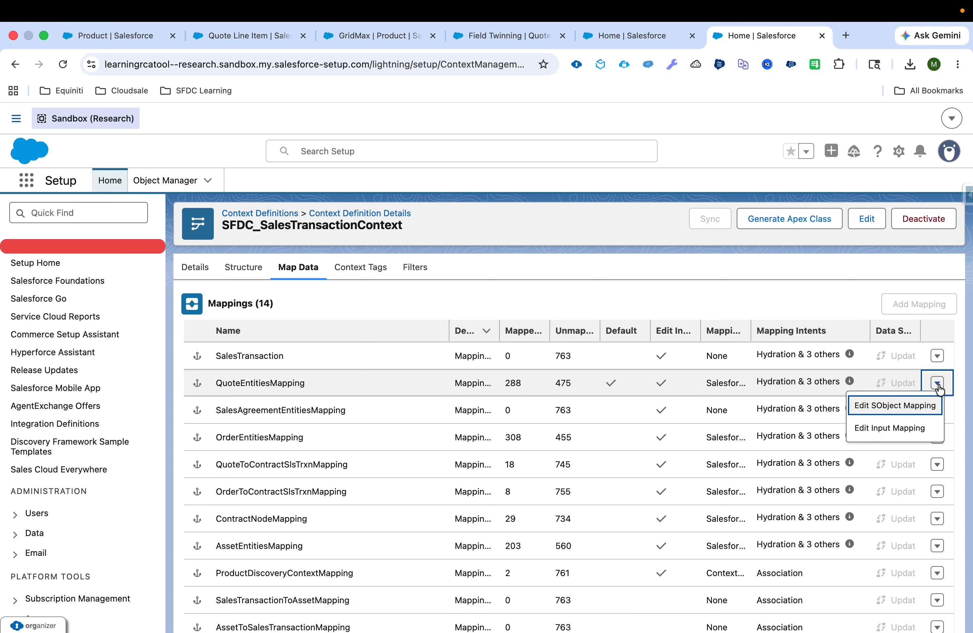
pyautogui.click(927, 405)
pyautogui.click(718, 501)
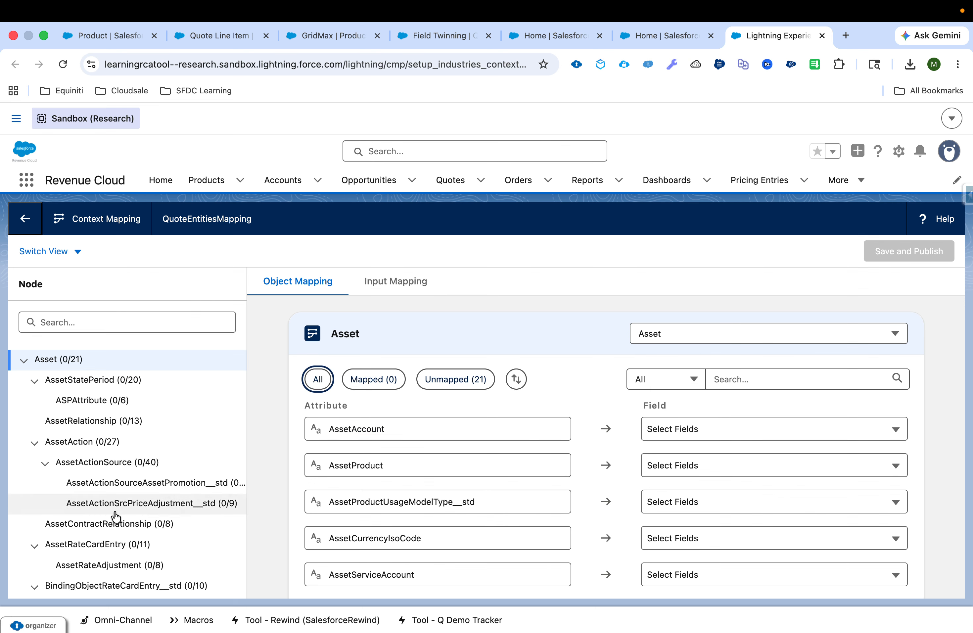
# - Show only SalesTransactionItem's mapped attributes and check which QuoteLineItem field Power_House__c maps to
pyautogui.scroll(-8, 115, 515)
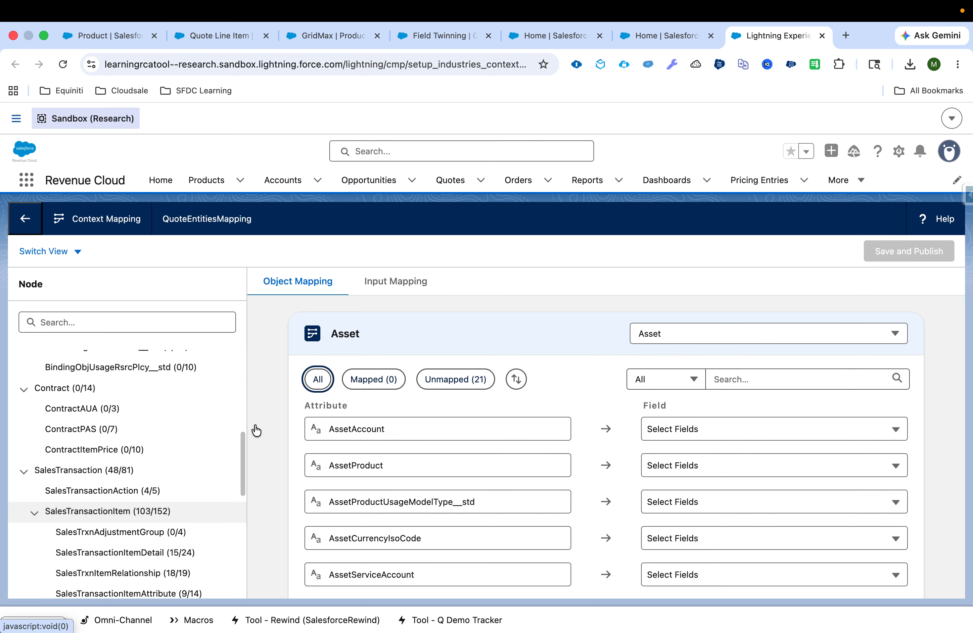
pyautogui.click(395, 384)
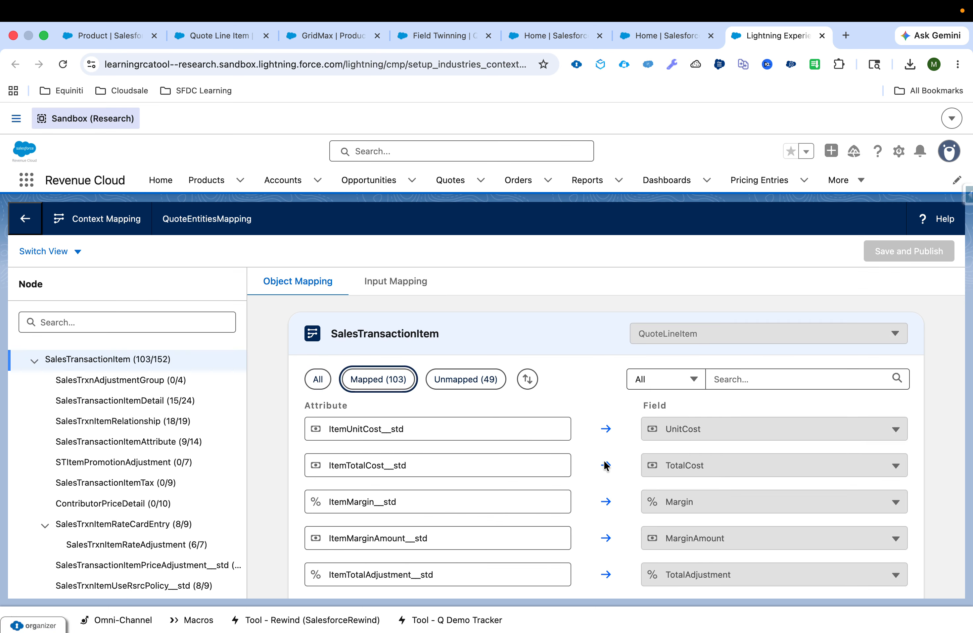
pyautogui.scroll(-20, 578, 499)
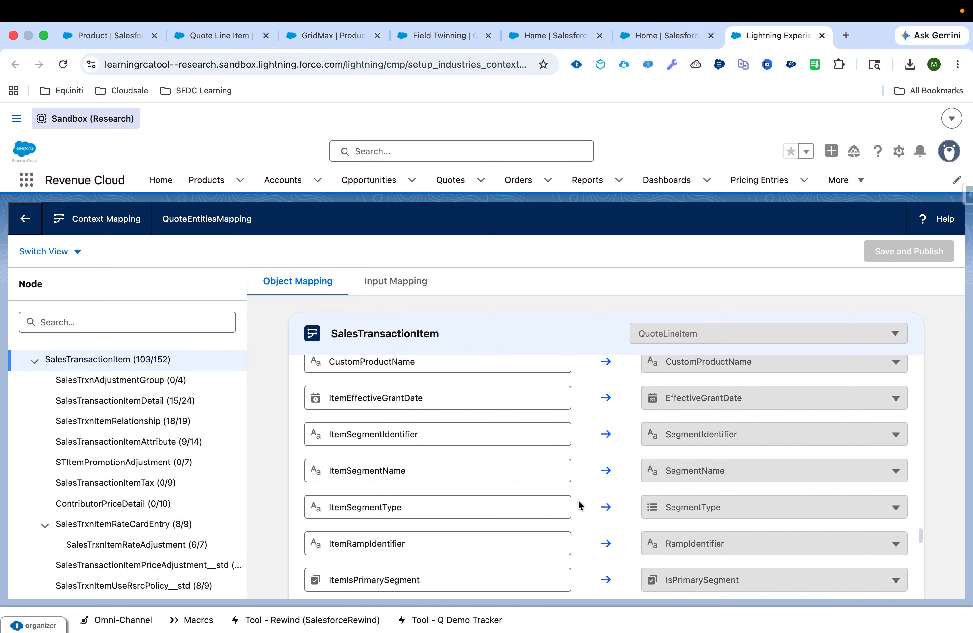
pyautogui.scroll(1, 578, 499)
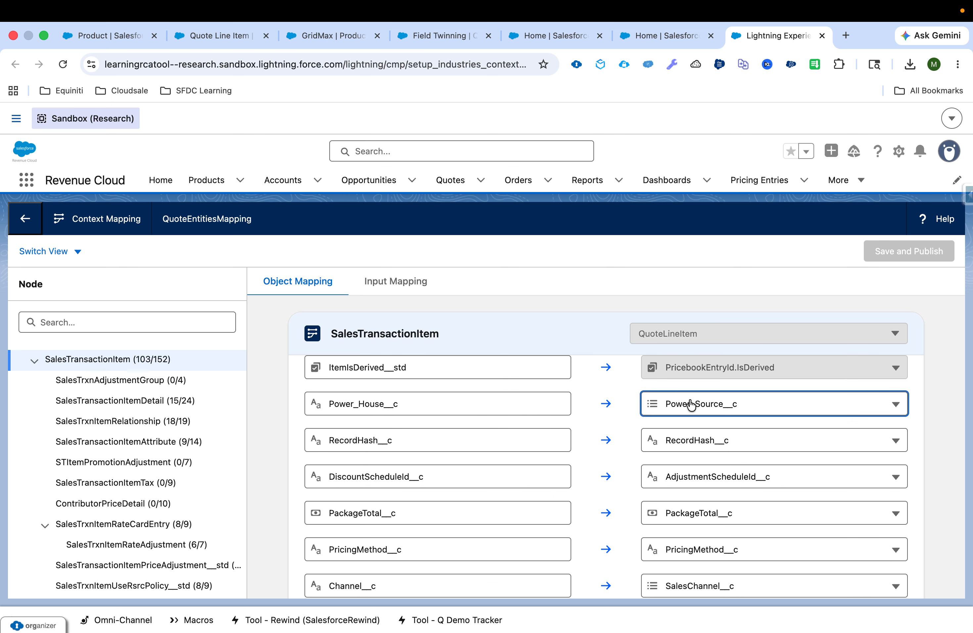
pyautogui.click(591, 309)
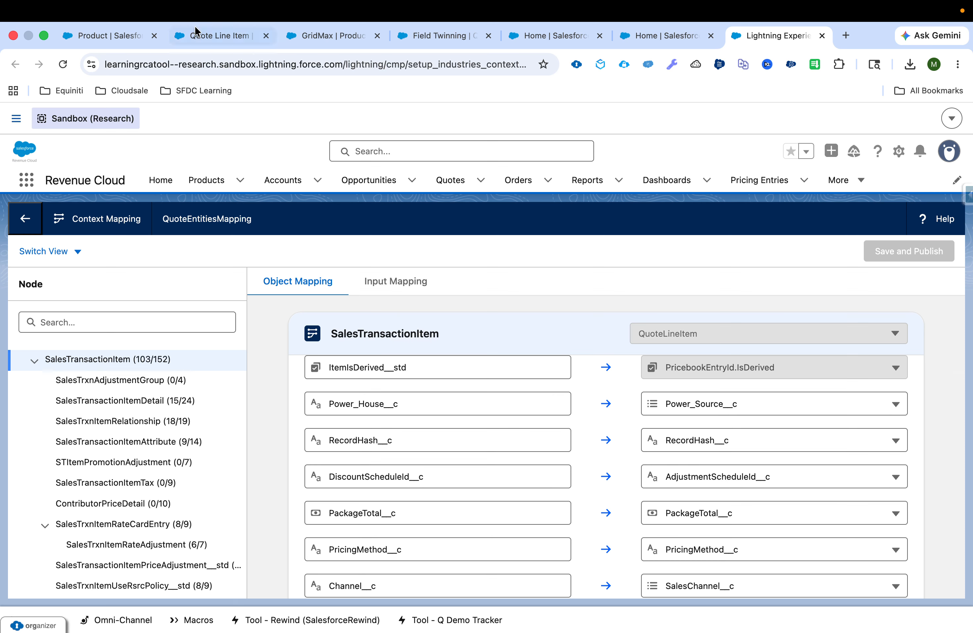
# - Check Power Source on the GridMax product page, and switch to the Field Twinning quote to compare its line items
pyautogui.click(205, 41)
pyautogui.click(325, 38)
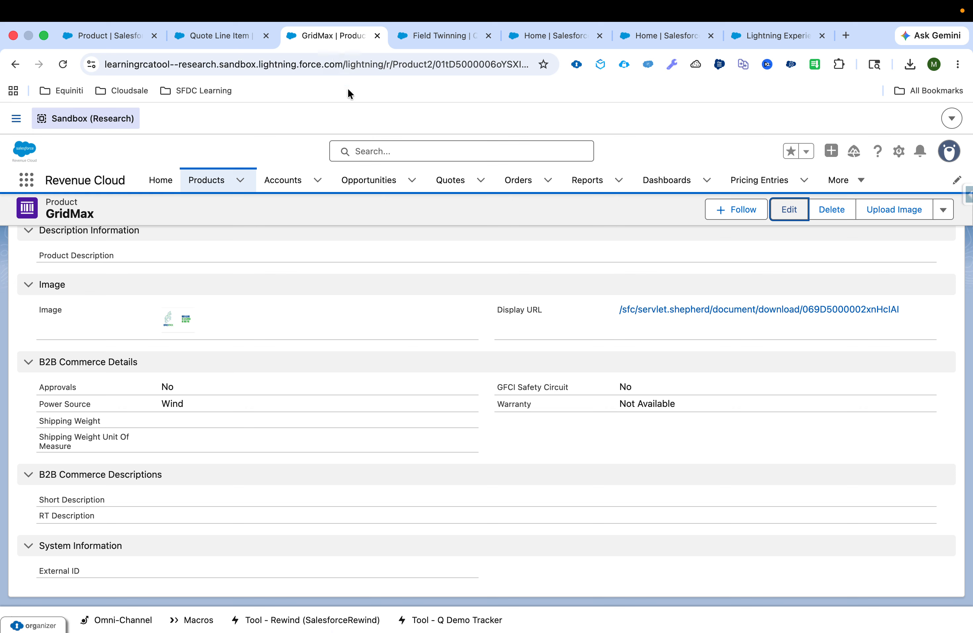
pyautogui.click(453, 41)
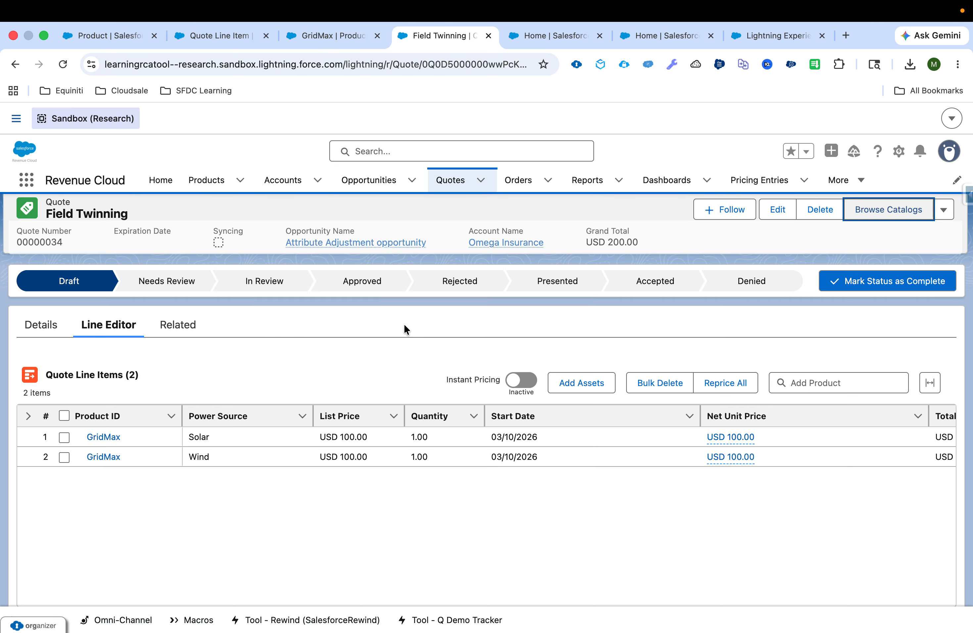